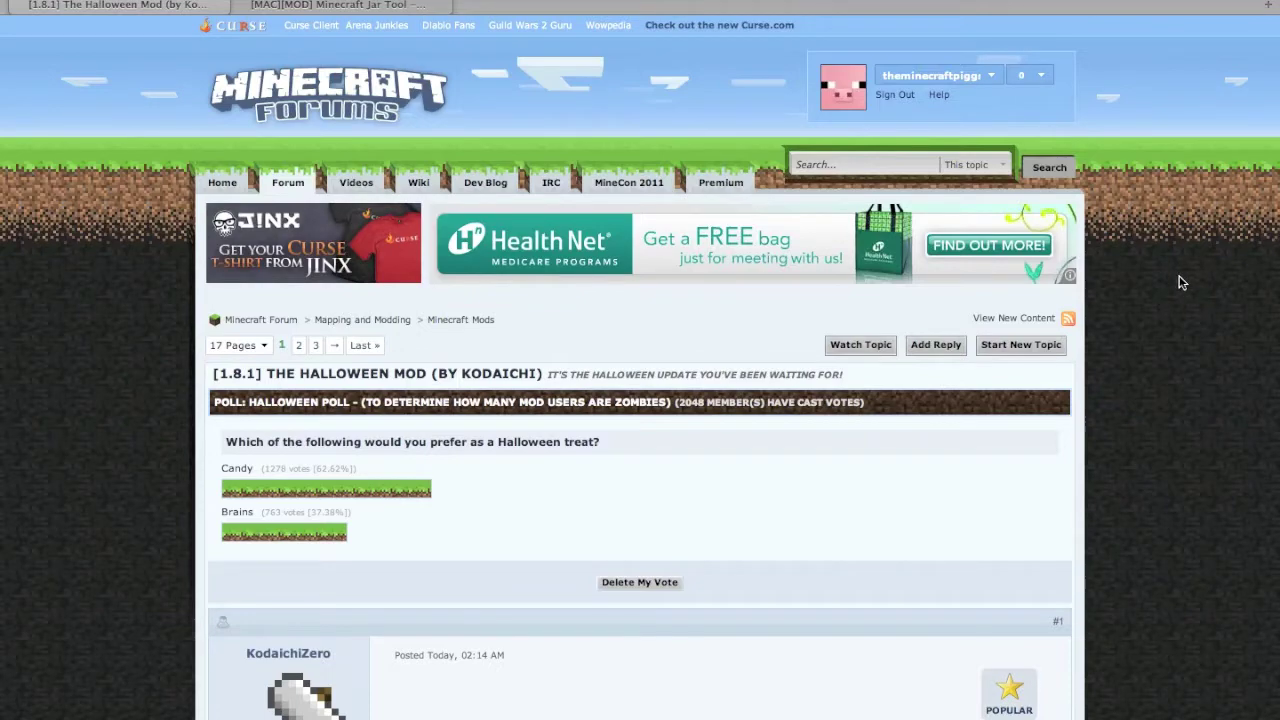
Read the Halloween Mod post past its banner, videos and feature sections to the Downloads links.
scroll(1157, 300, "down", 10)
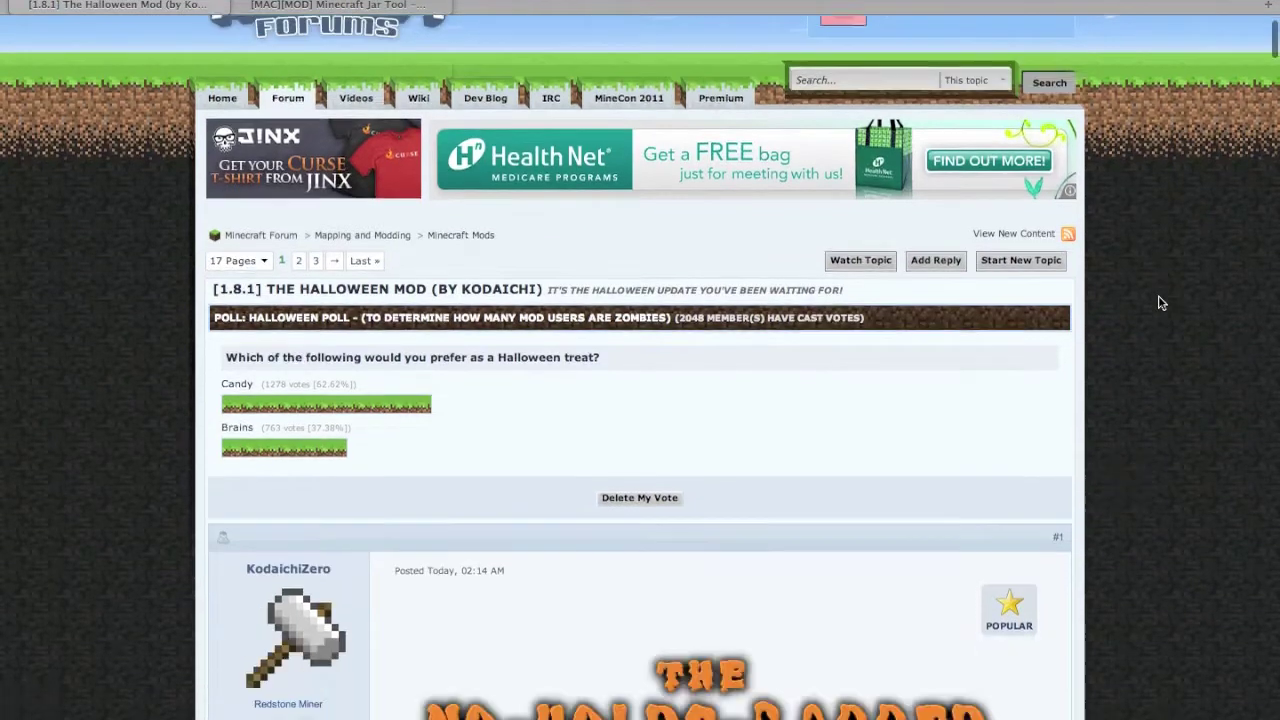
scroll(1161, 302, "down", 1)
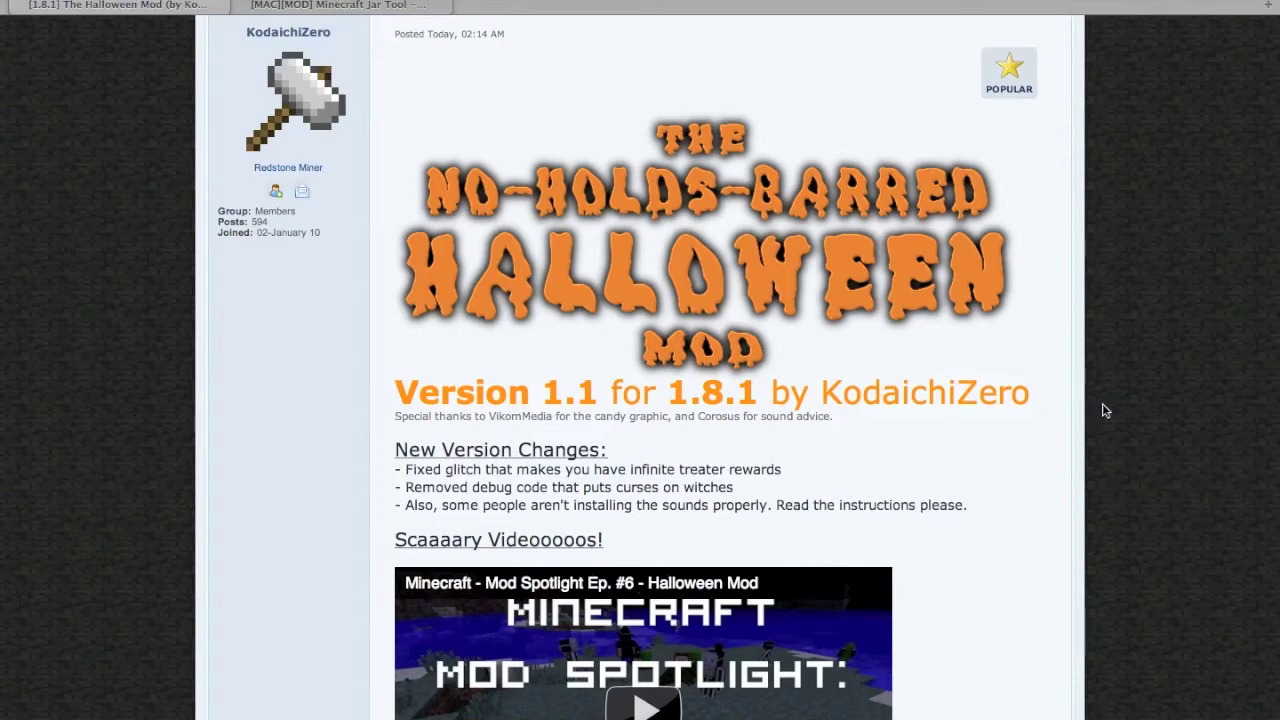
scroll(813, 376, "down", 4)
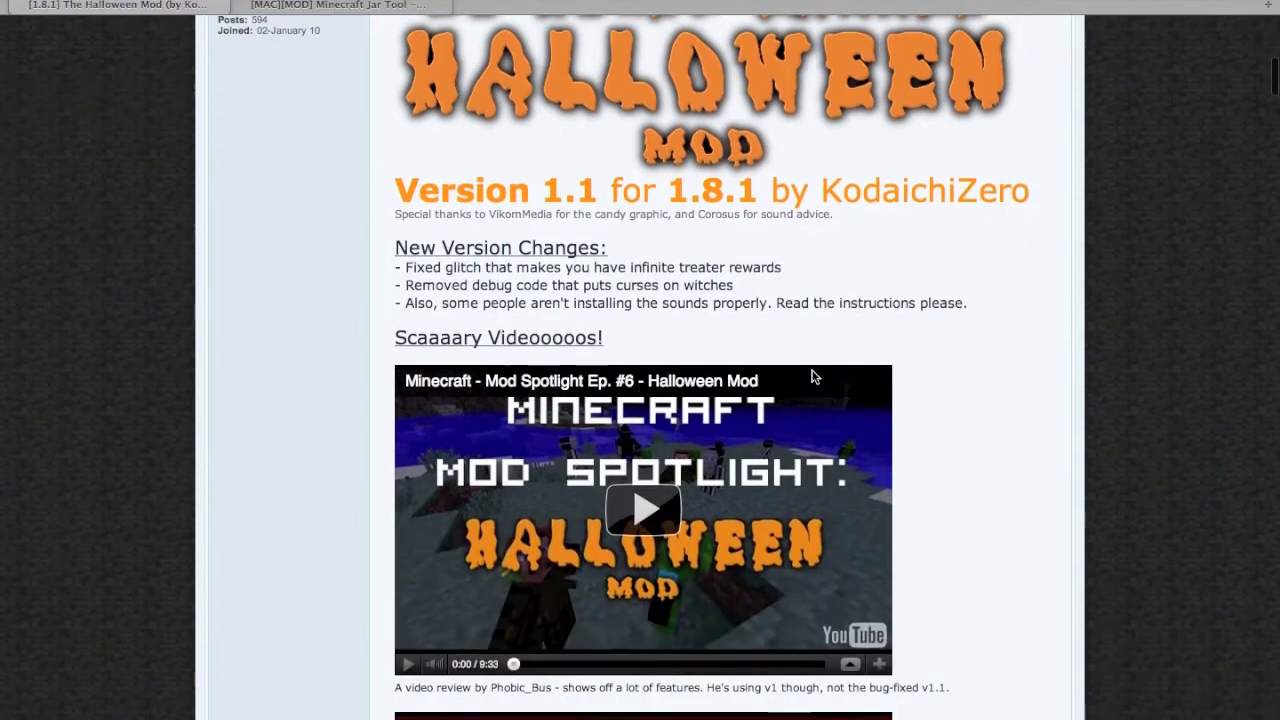
scroll(1060, 411, "up", 5)
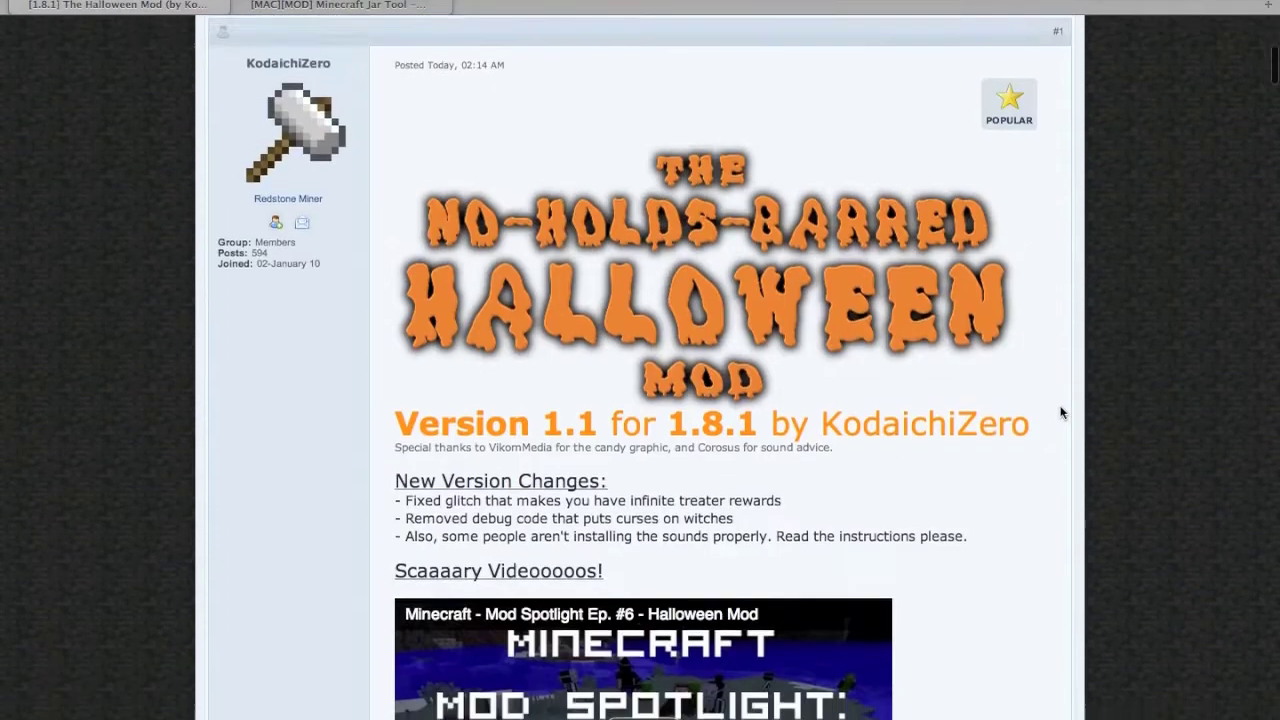
scroll(1062, 413, "down", 4)
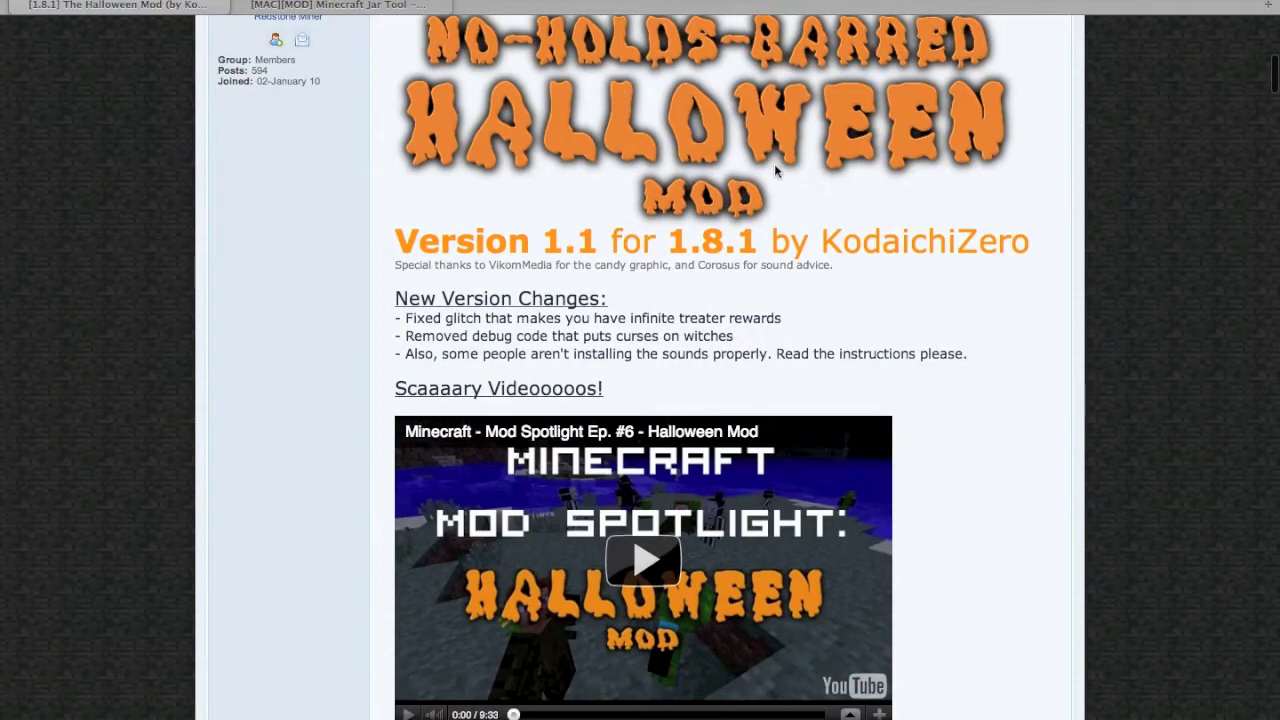
scroll(774, 168, "down", 6)
scroll(983, 251, "down", 20)
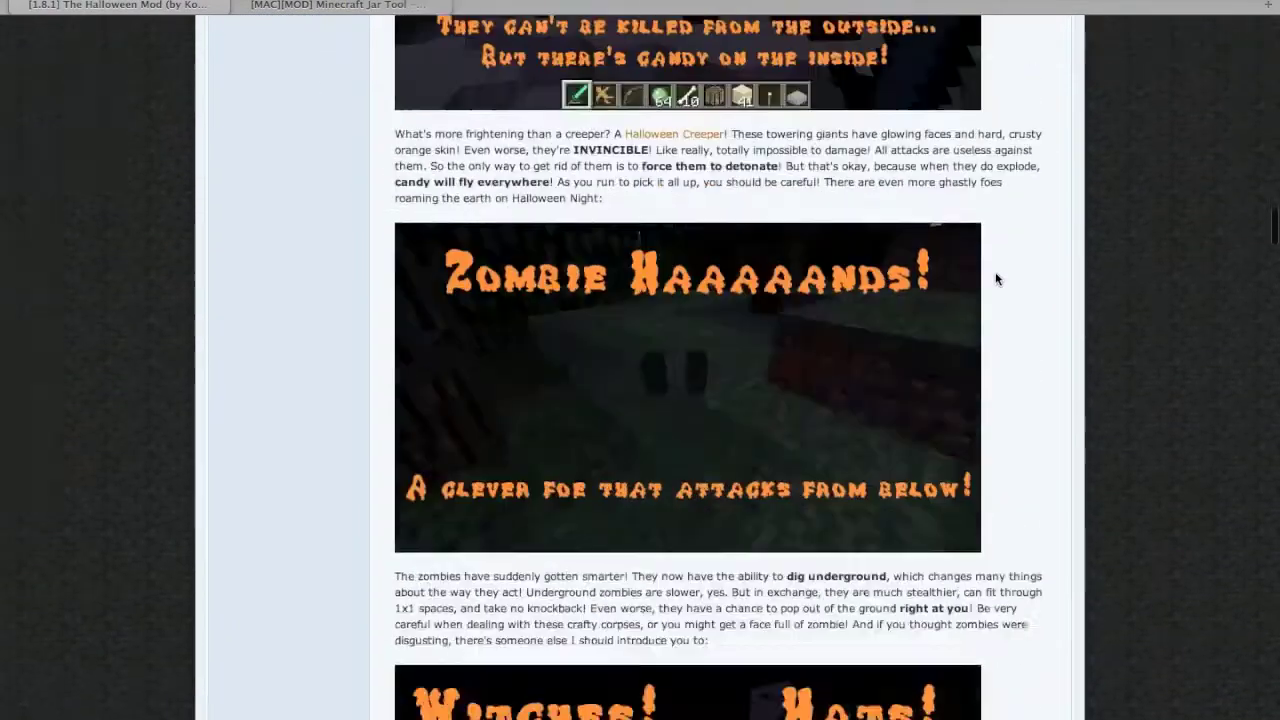
scroll(996, 279, "down", 20)
scroll(996, 279, "up", 5)
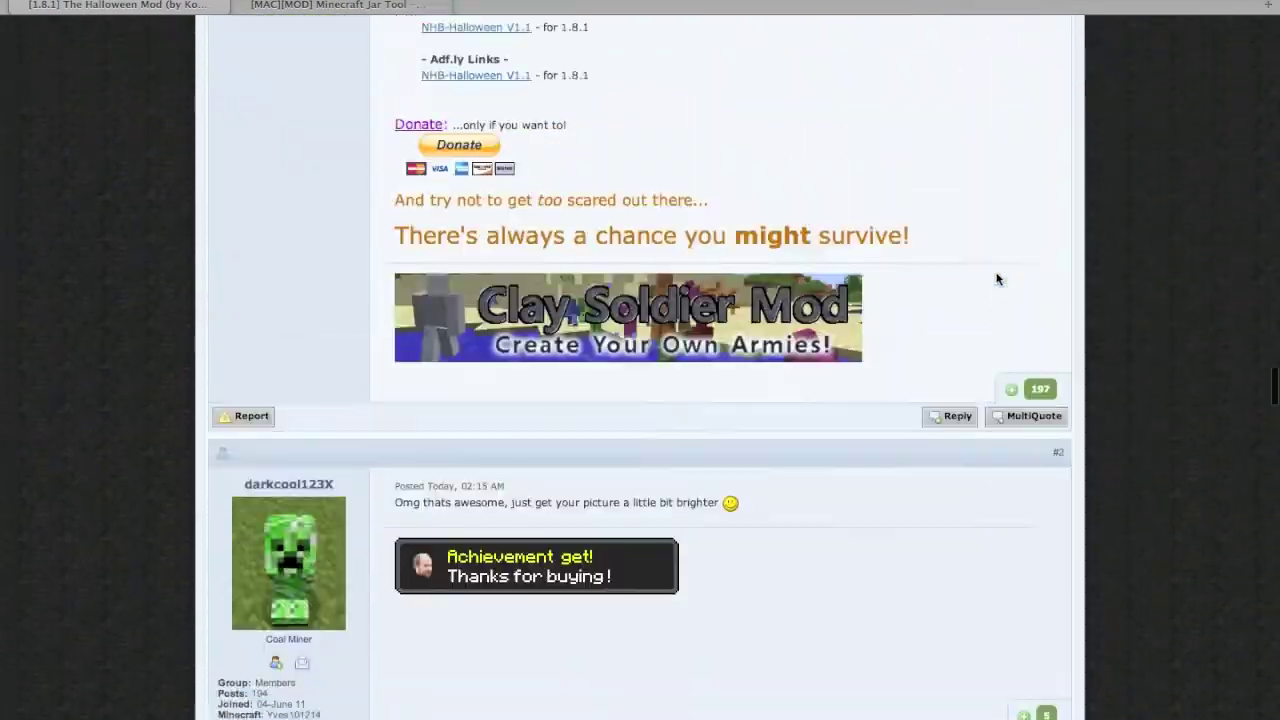
scroll(996, 279, "up", 5)
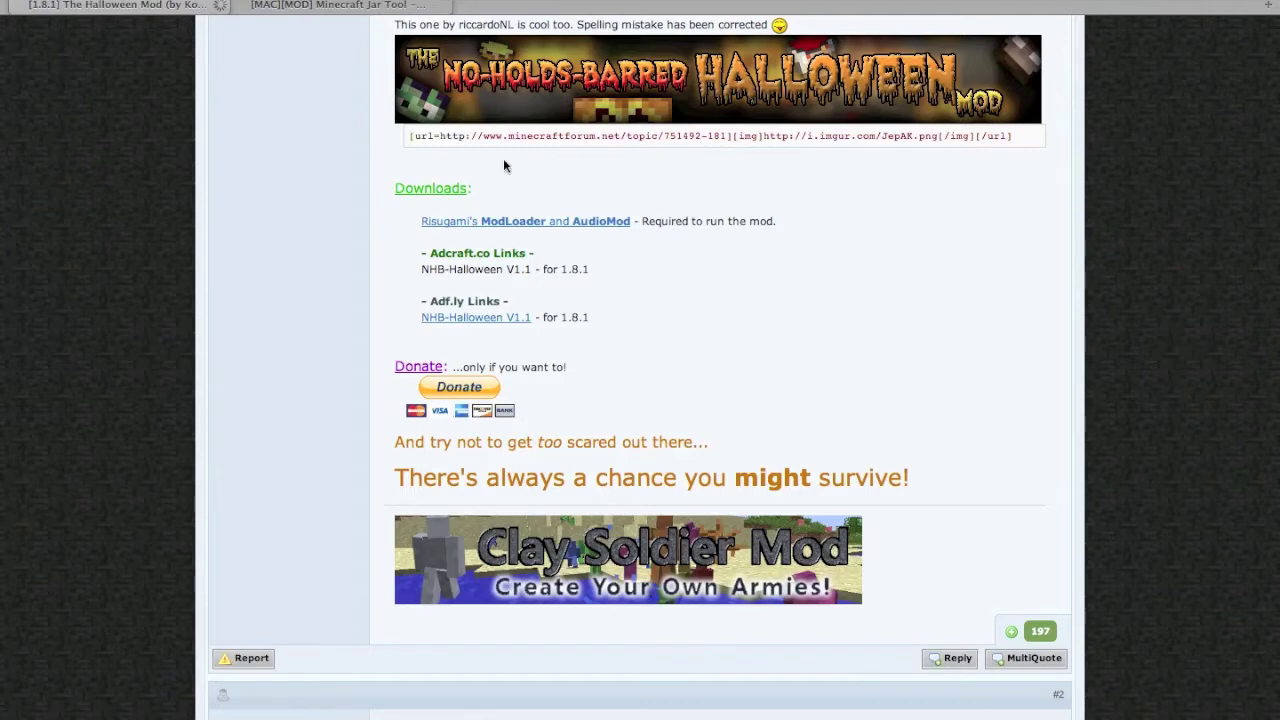
left_click(295, 10)
Review the Jar Tool first post's instructions and its Intel, PPC and universal download links.
scroll(622, 328, "down", 5)
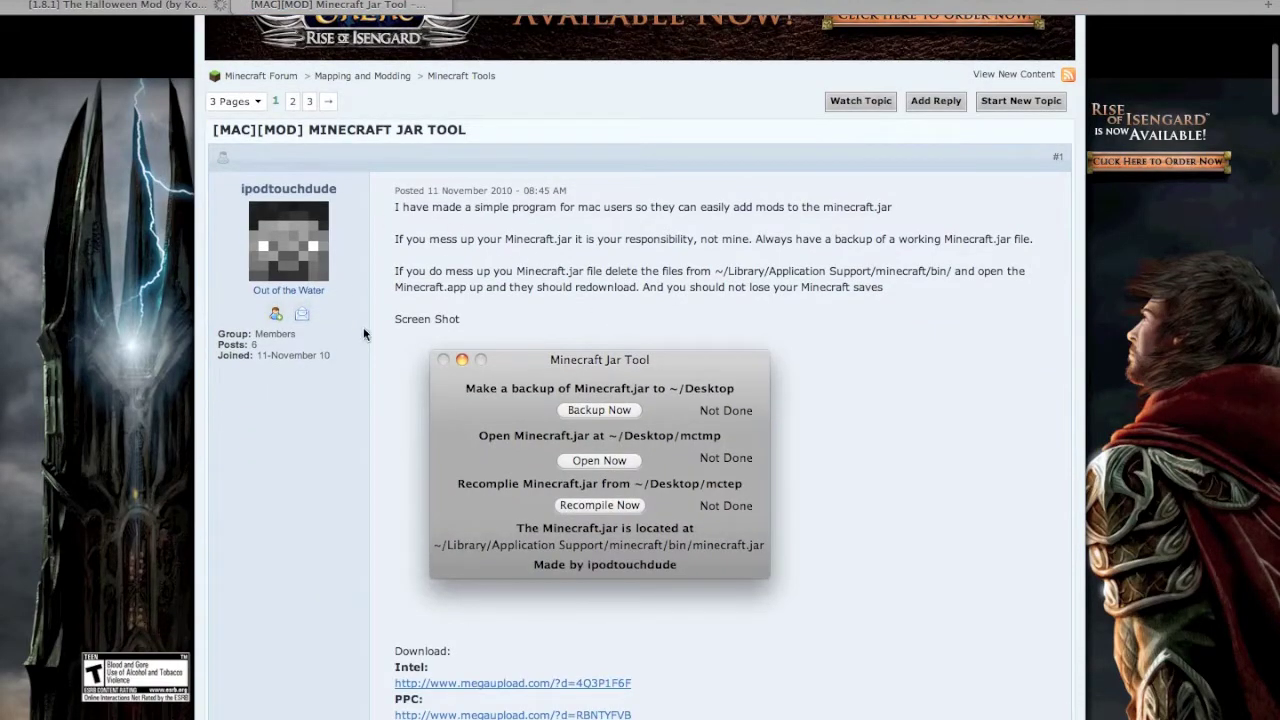
scroll(586, 296, "down", 5)
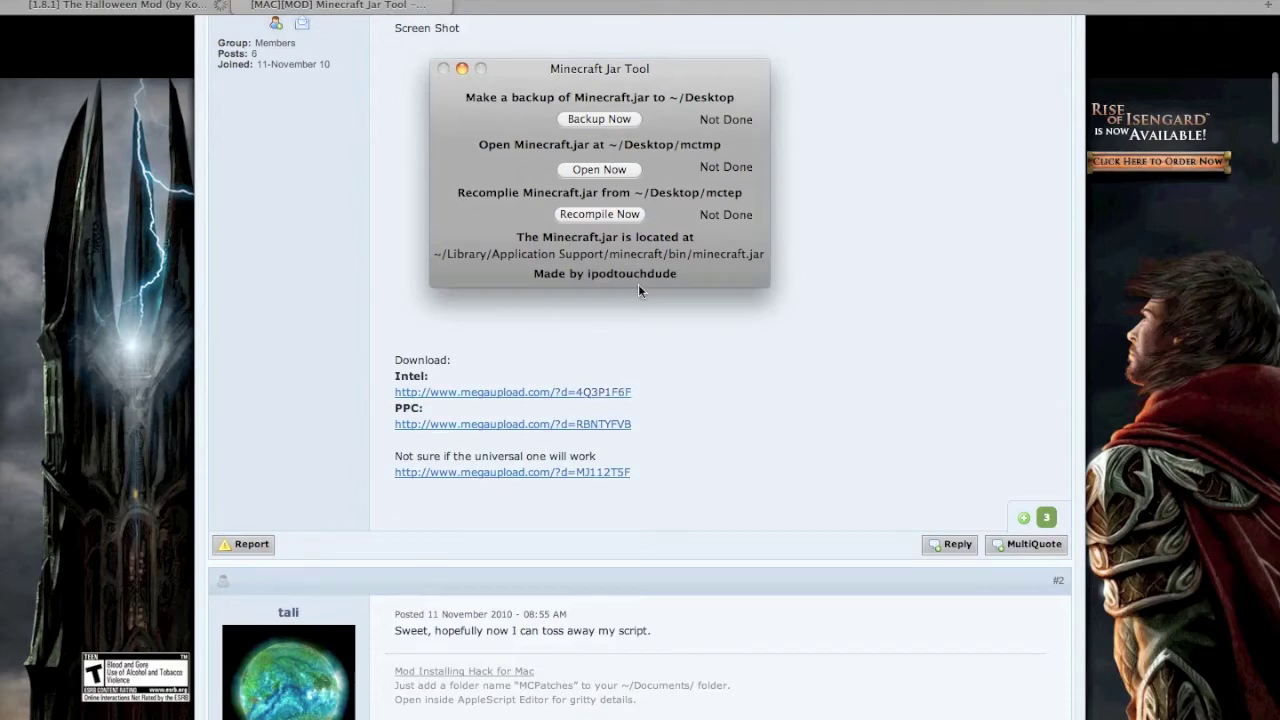
scroll(642, 276, "up", 5)
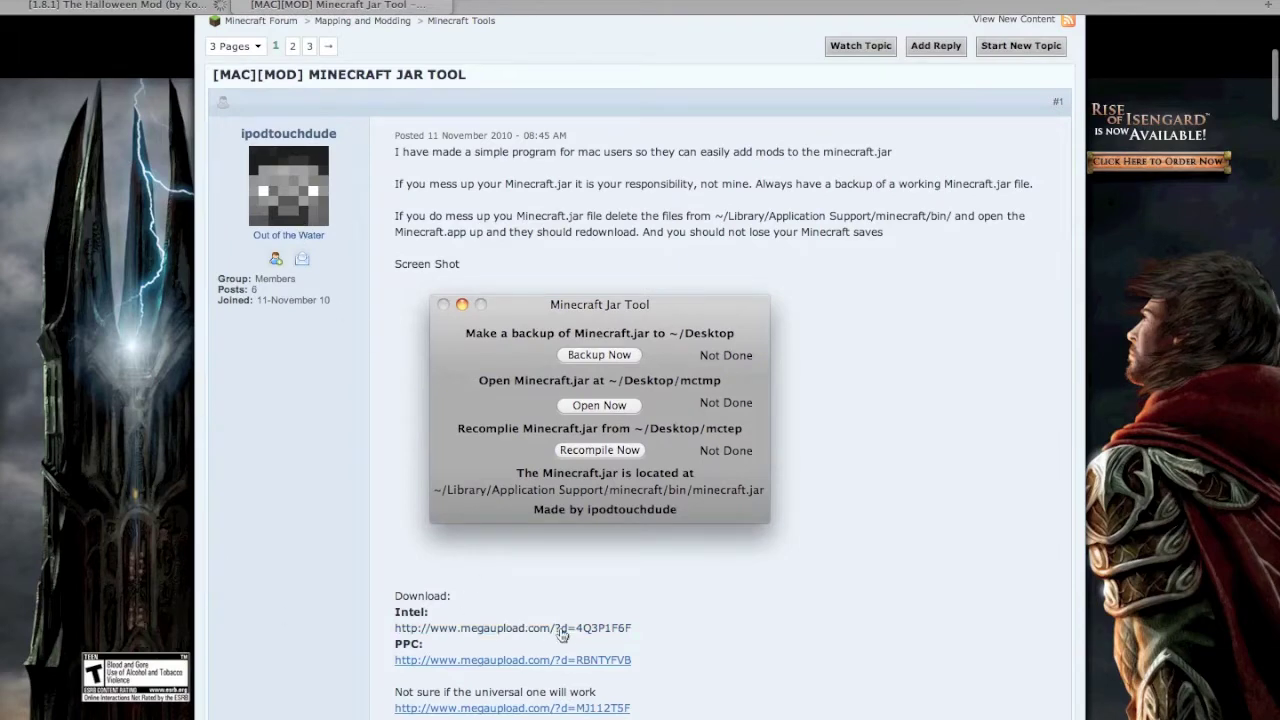
Download NoHoldsBarredHalloween v11.zip from MediaFire, close the ad tab, and return to the thread.
left_click(165, 5)
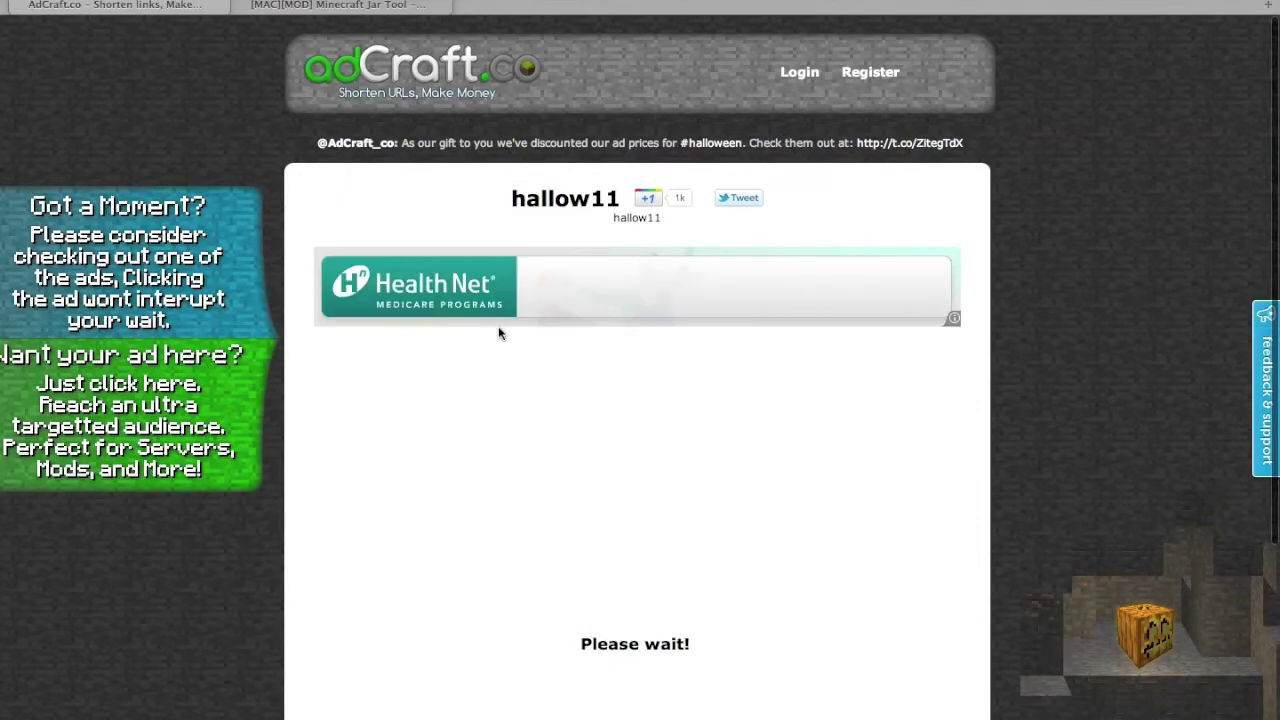
scroll(718, 383, "down", 4)
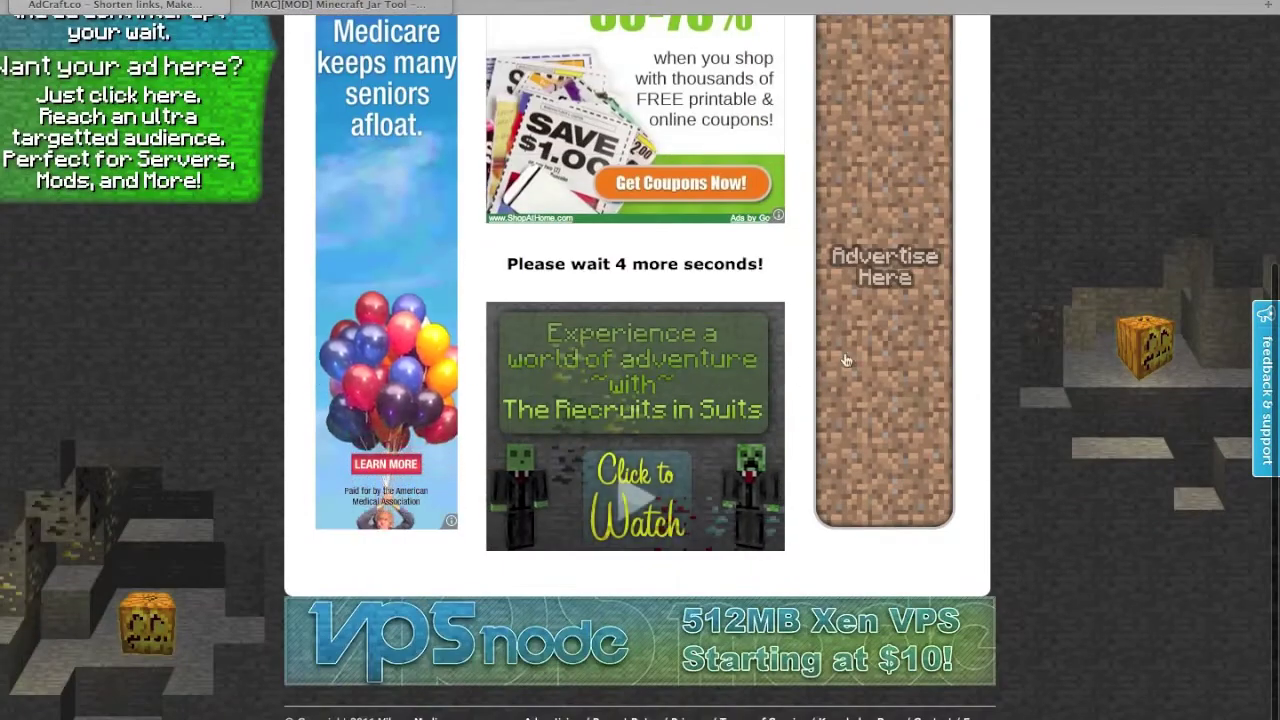
scroll(628, 411, "up", 1)
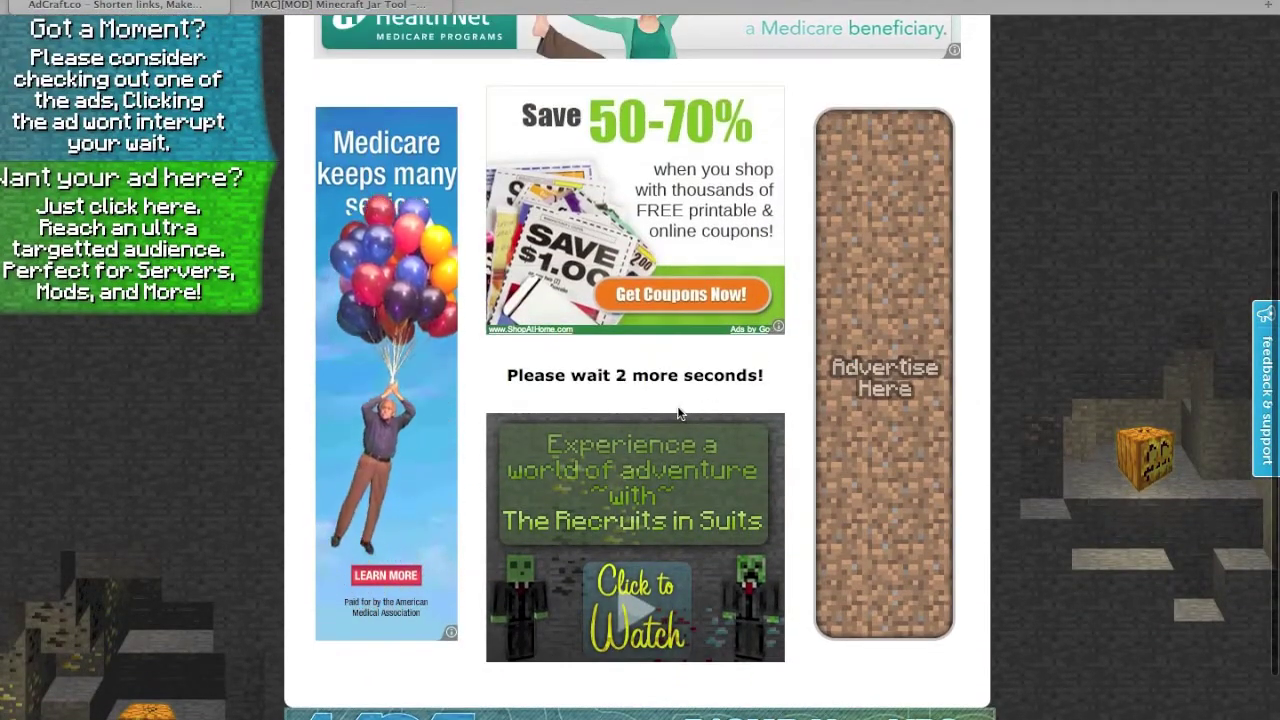
scroll(668, 400, "up", 3)
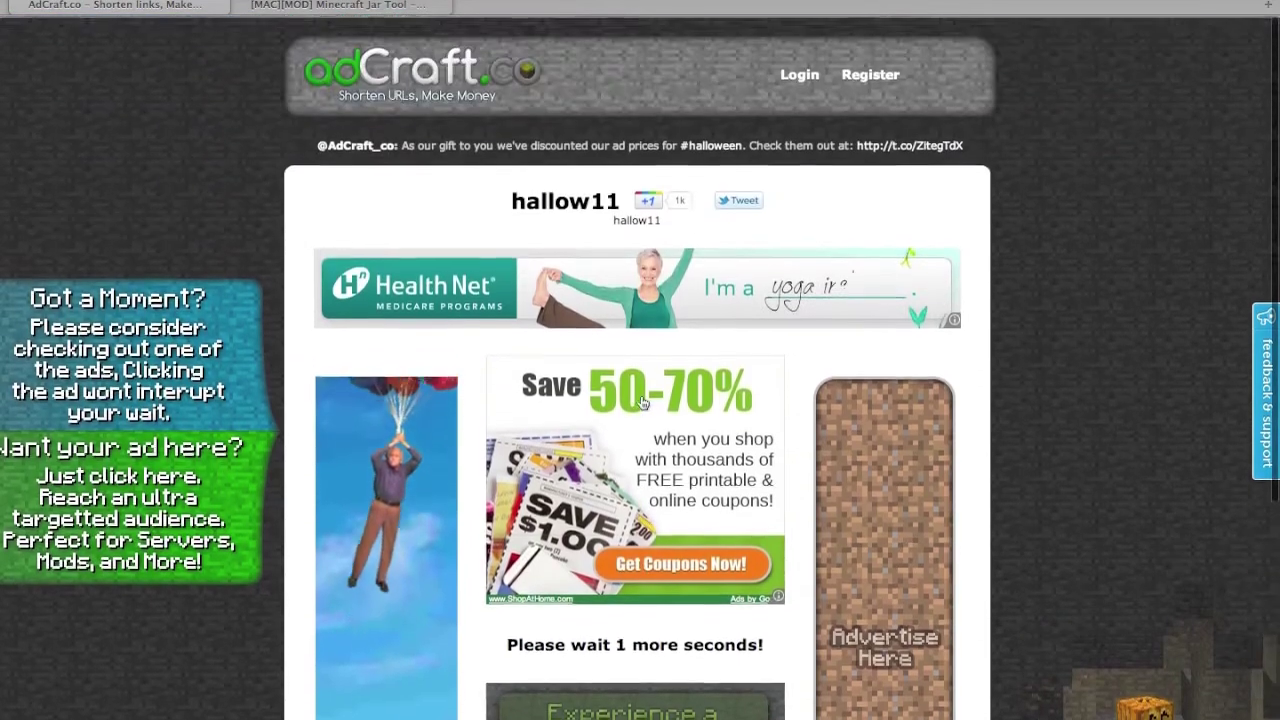
scroll(645, 400, "down", 2)
scroll(645, 410, "down", 1)
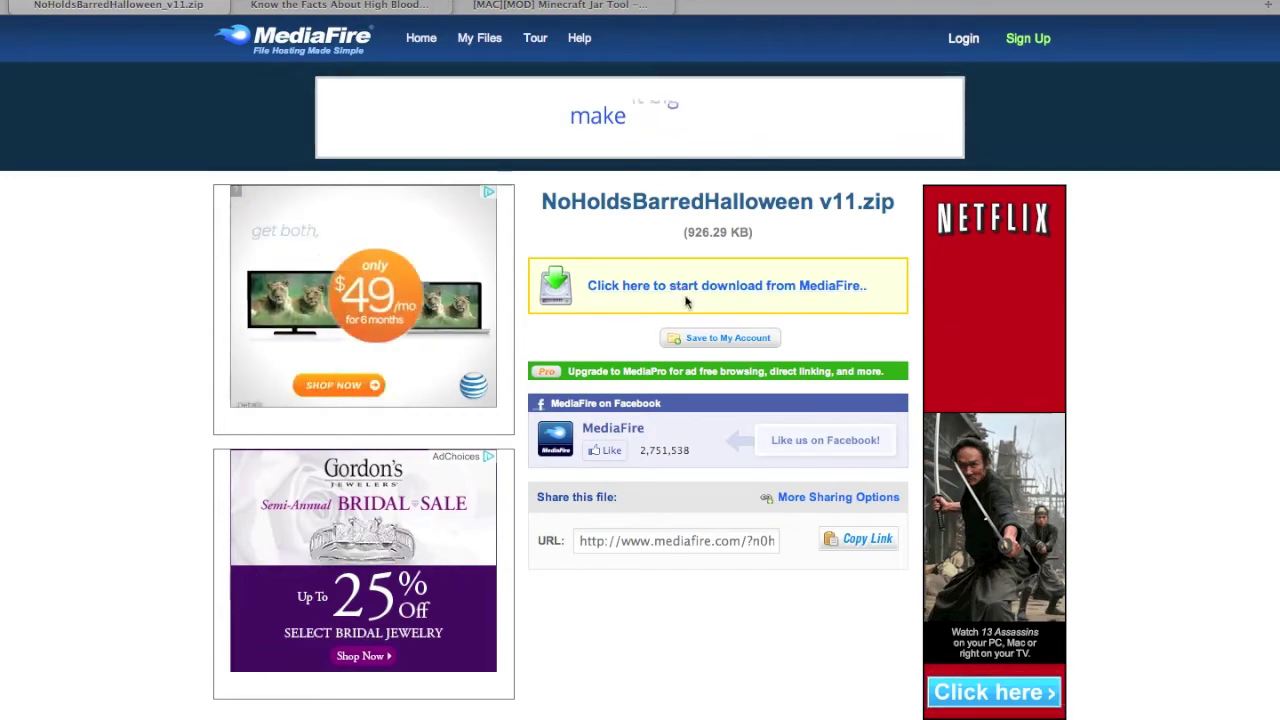
left_click(657, 289)
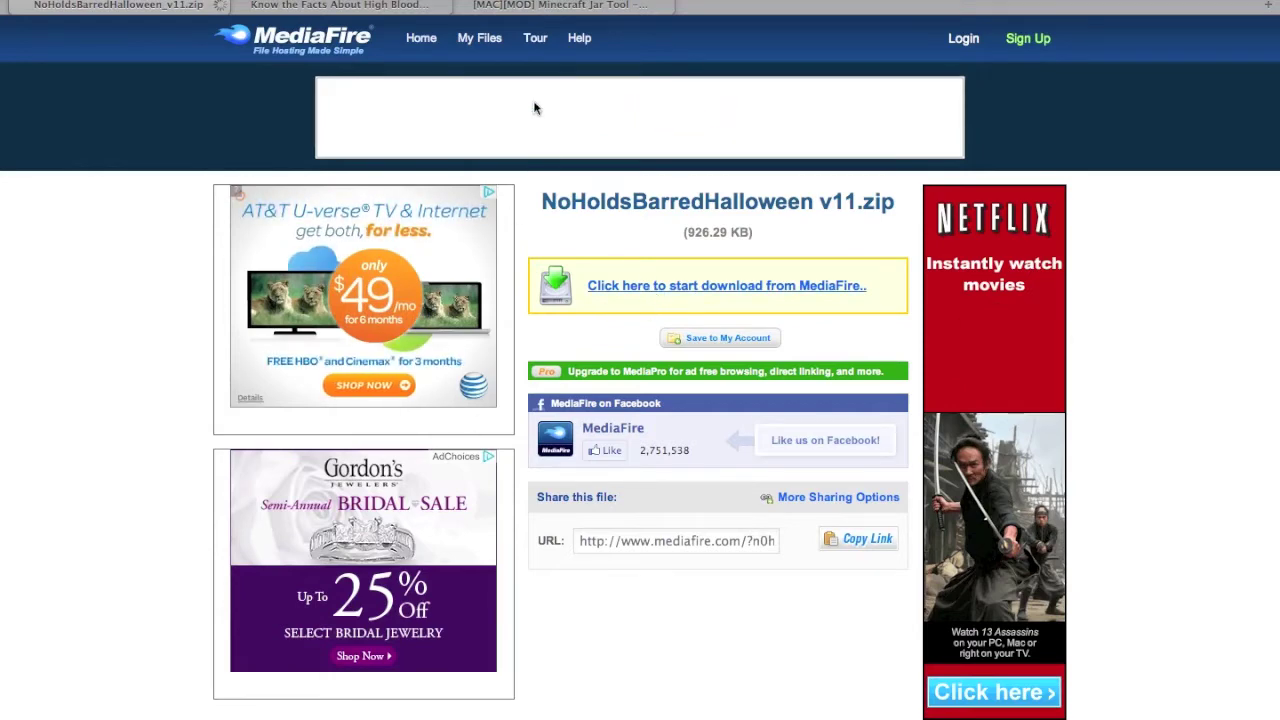
middle_click(241, 10)
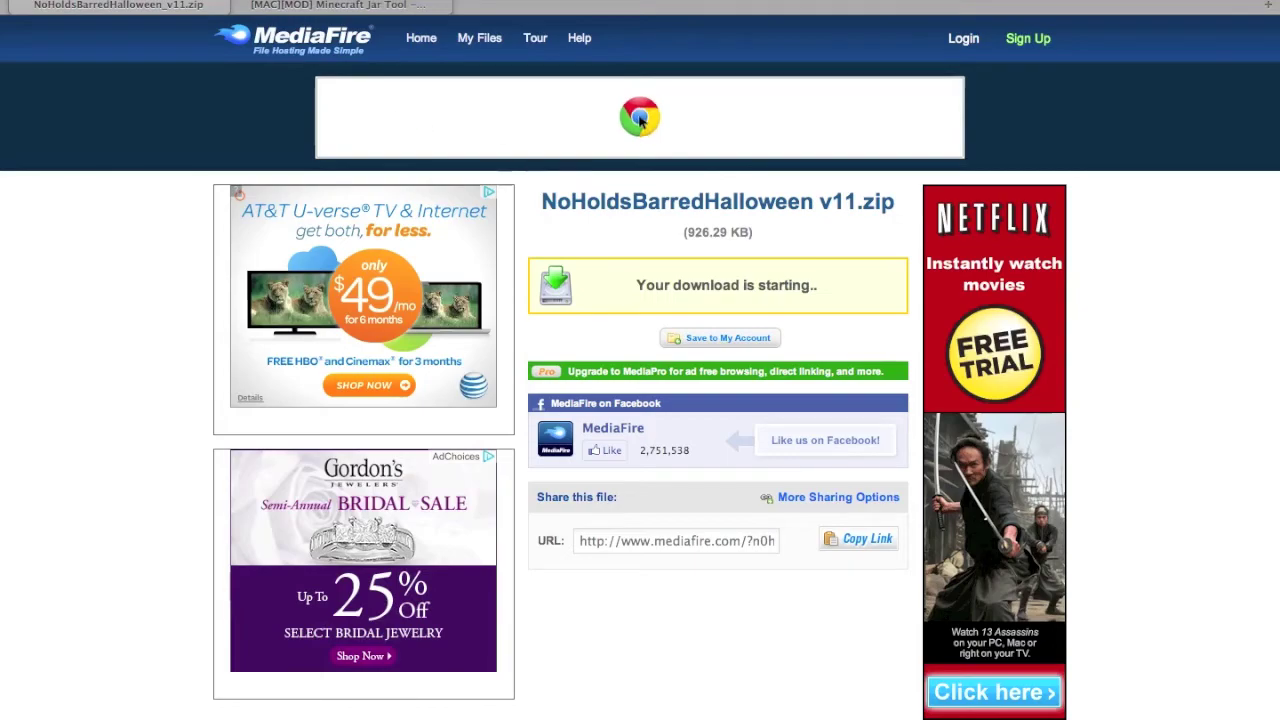
key("super+Left")
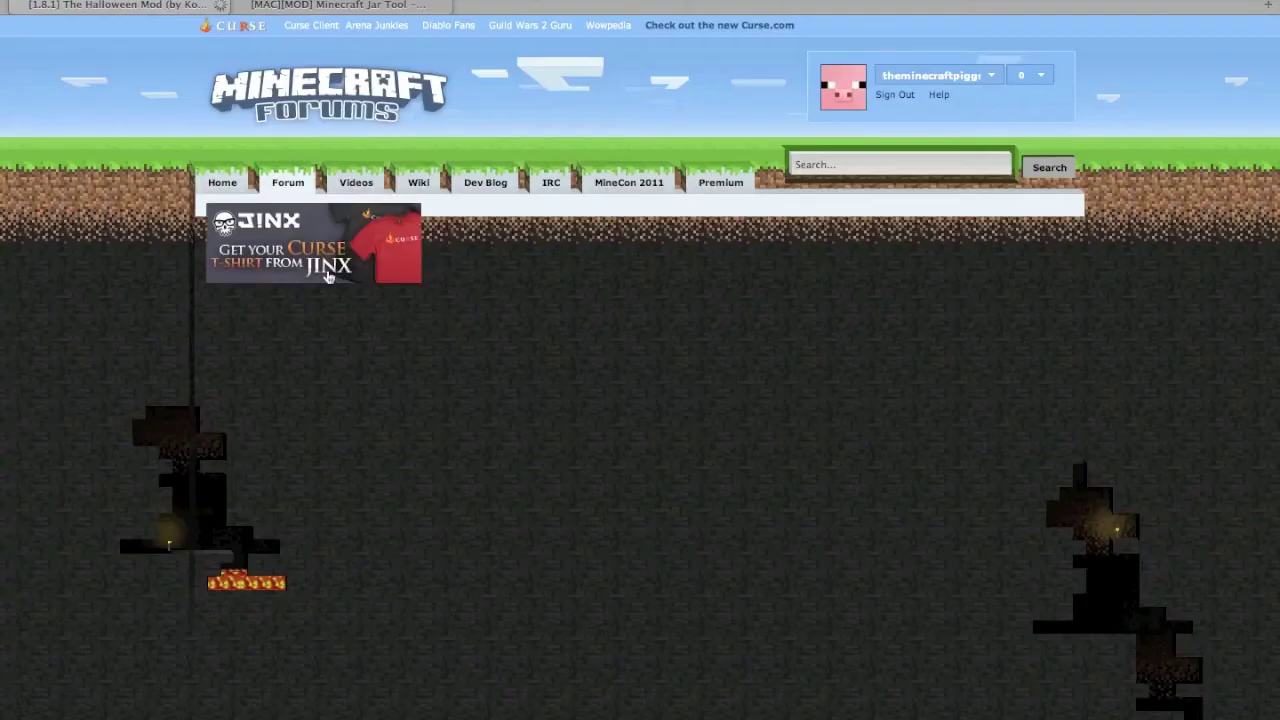
Find The Mods list in the thread and open Risugami's ModLoader and AudioMod page.
scroll(622, 335, "down", 15)
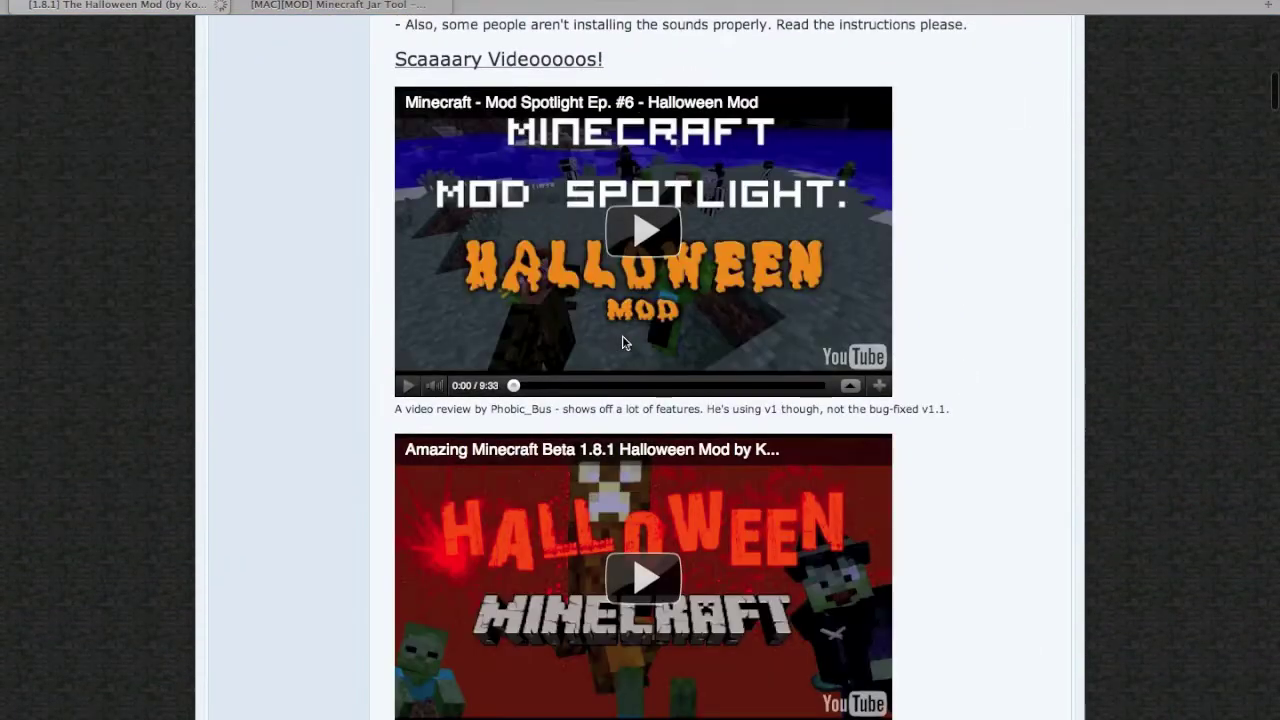
scroll(857, 314, "down", 20)
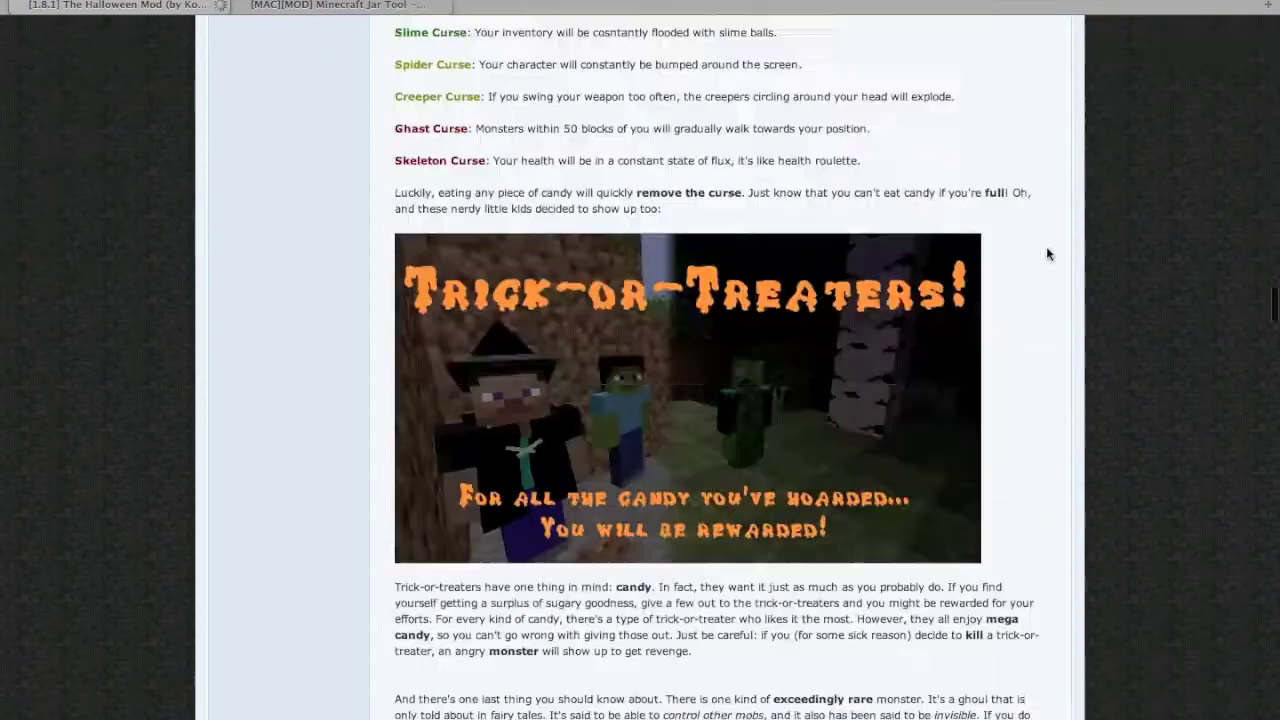
scroll(1047, 253, "down", 20)
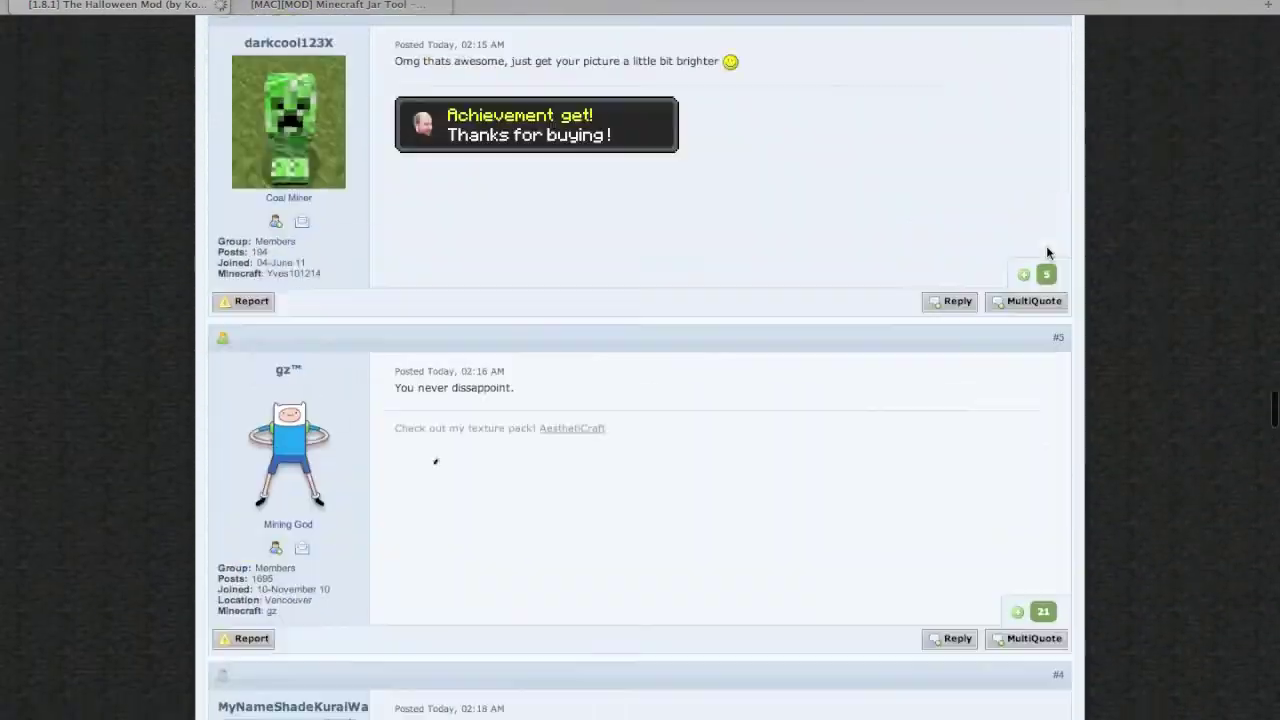
scroll(1047, 253, "up", 5)
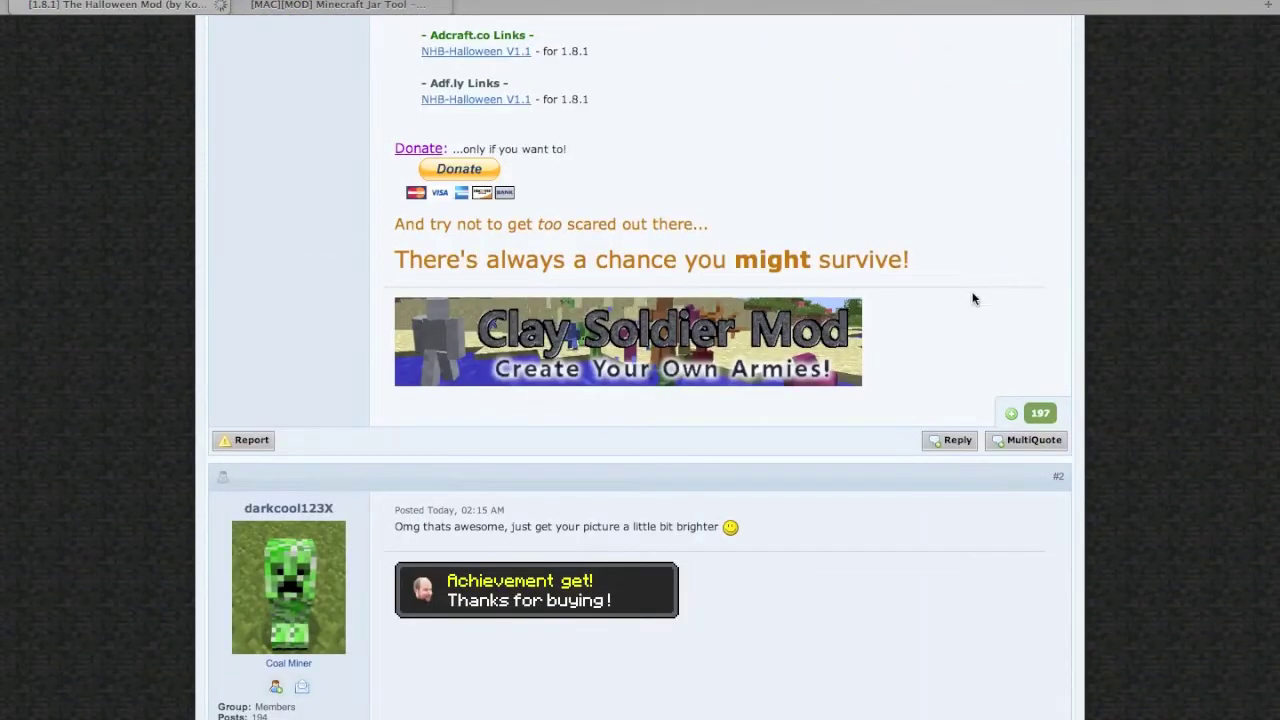
scroll(977, 296, "up", 3)
left_click(513, 233)
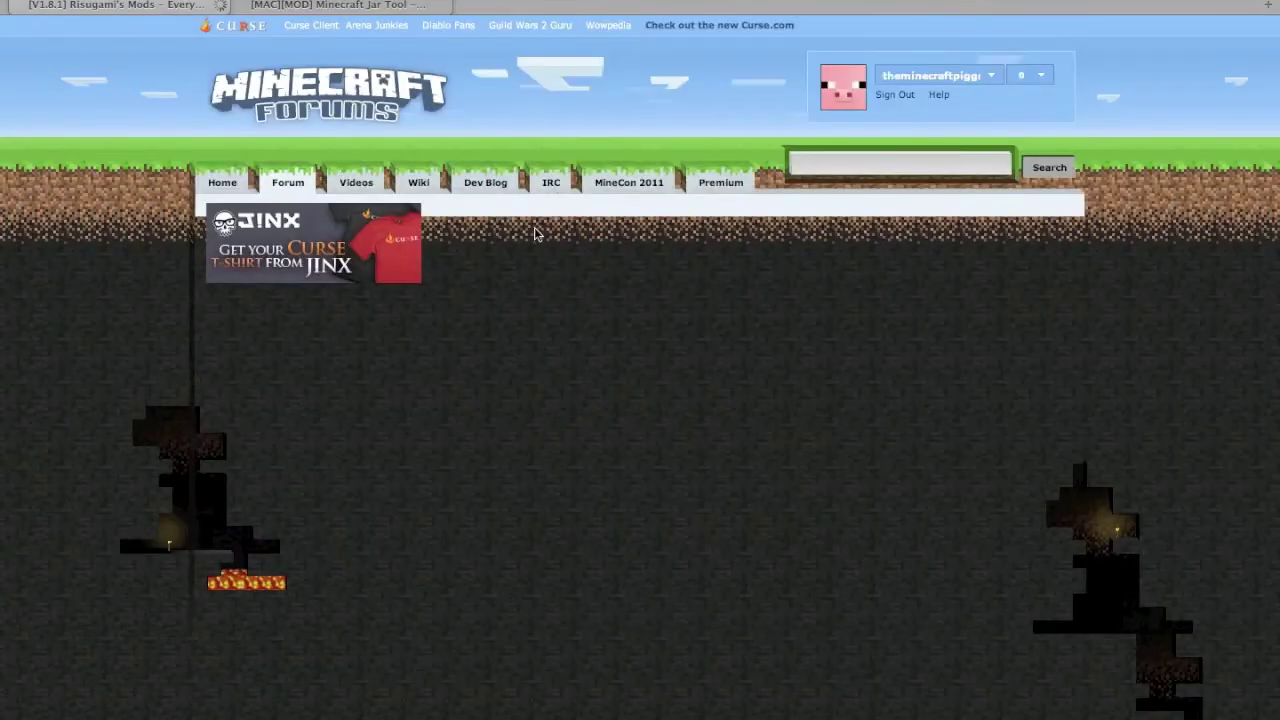
Direct-download ModLoader Beta 1.8.1 and AudioMod Beta 1.8, then leave full-screen view.
scroll(508, 255, "down", 10)
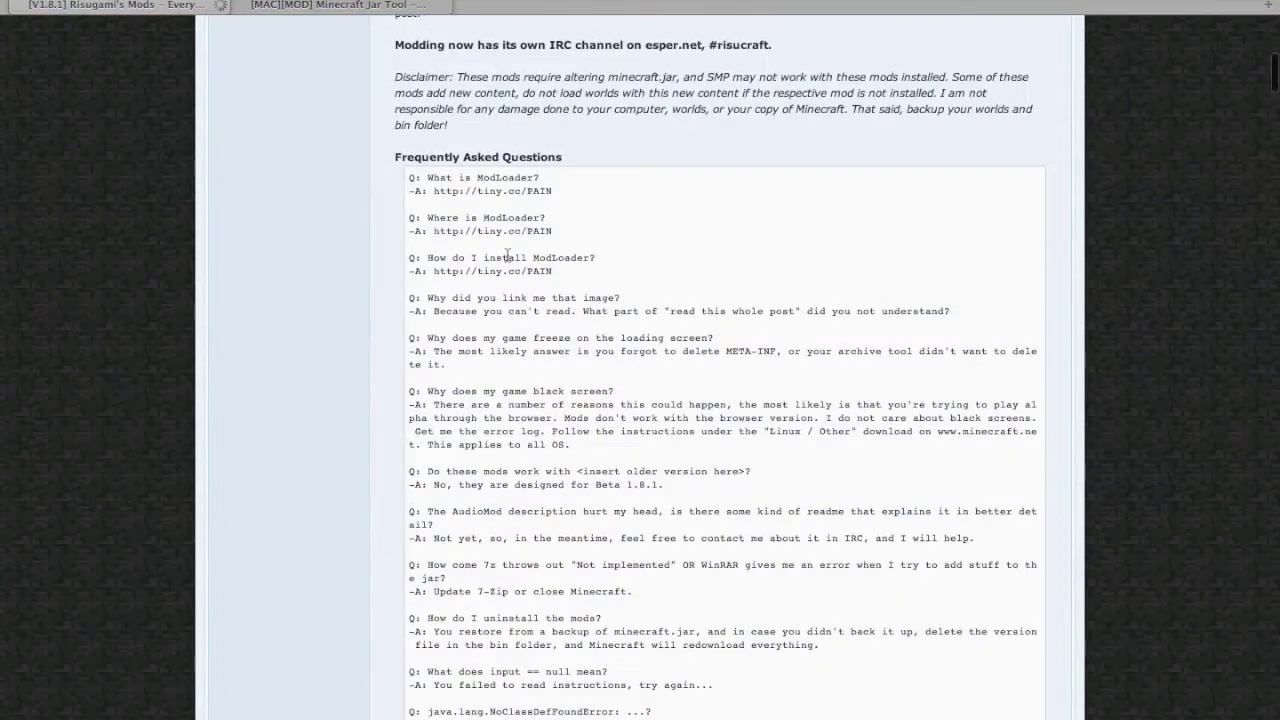
scroll(507, 253, "down", 15)
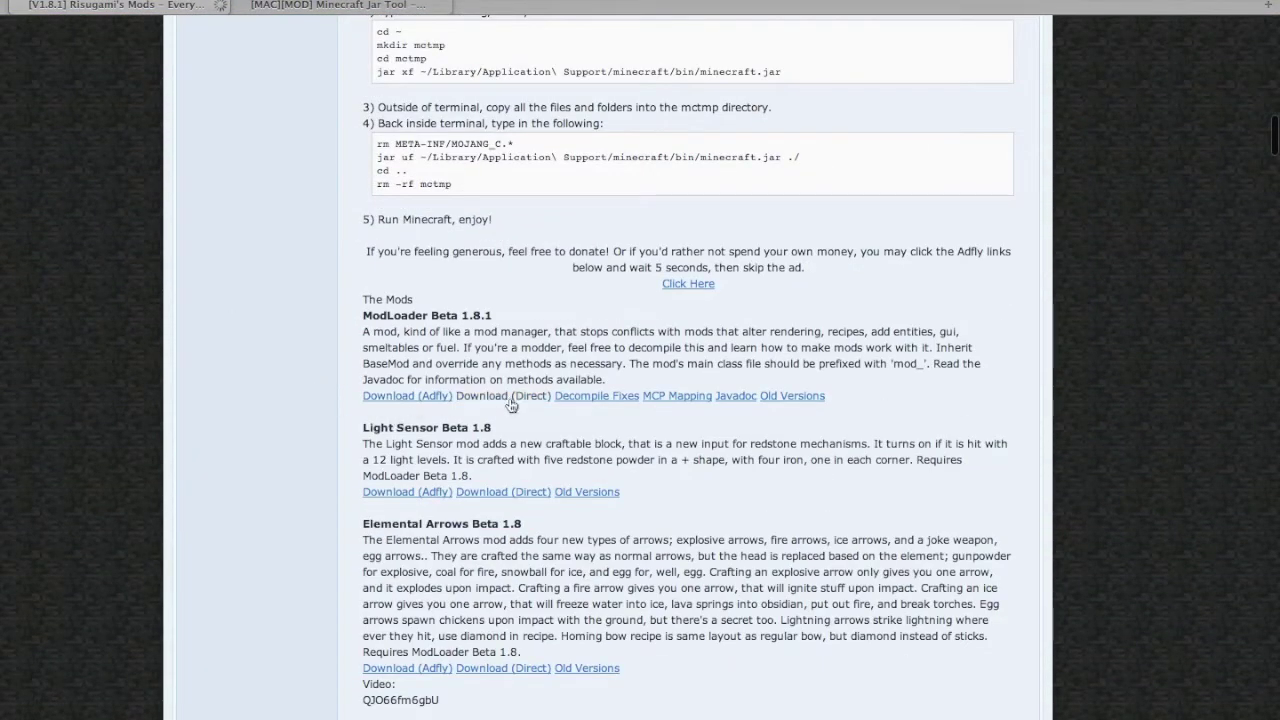
scroll(497, 402, "left", 2)
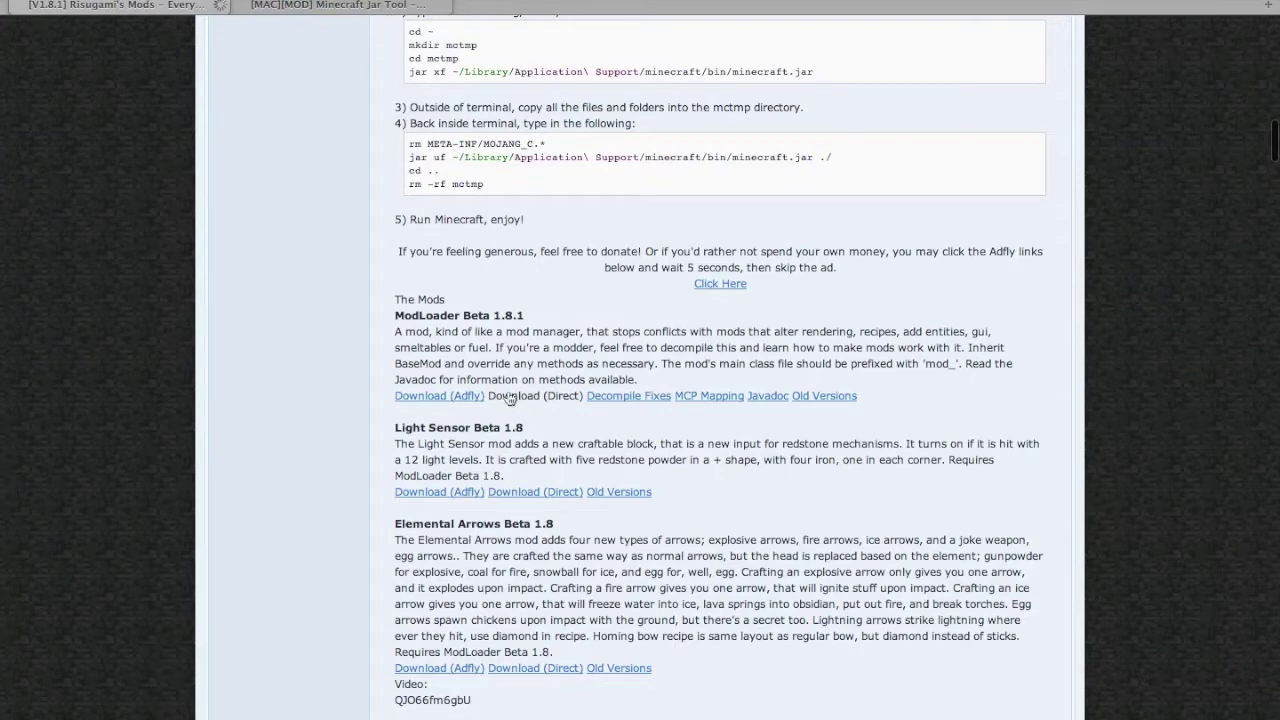
left_click(508, 398)
scroll(430, 457, "down", 5)
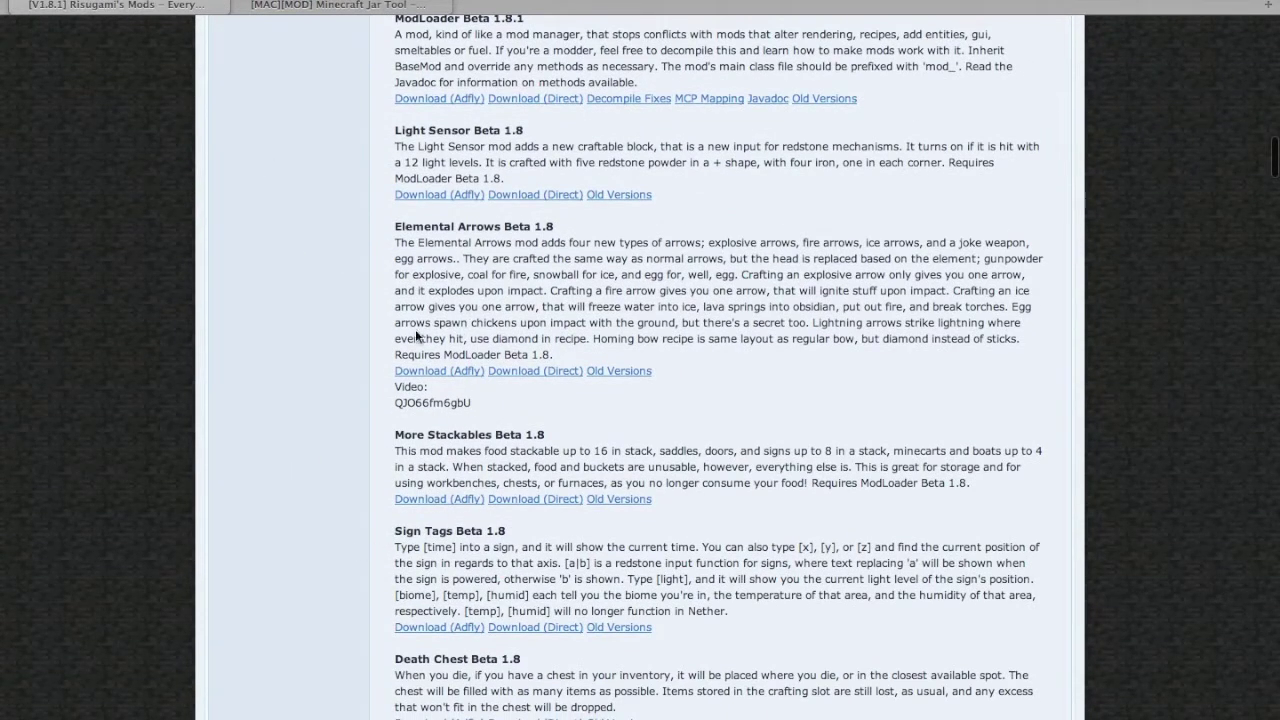
scroll(363, 370, "down", 6)
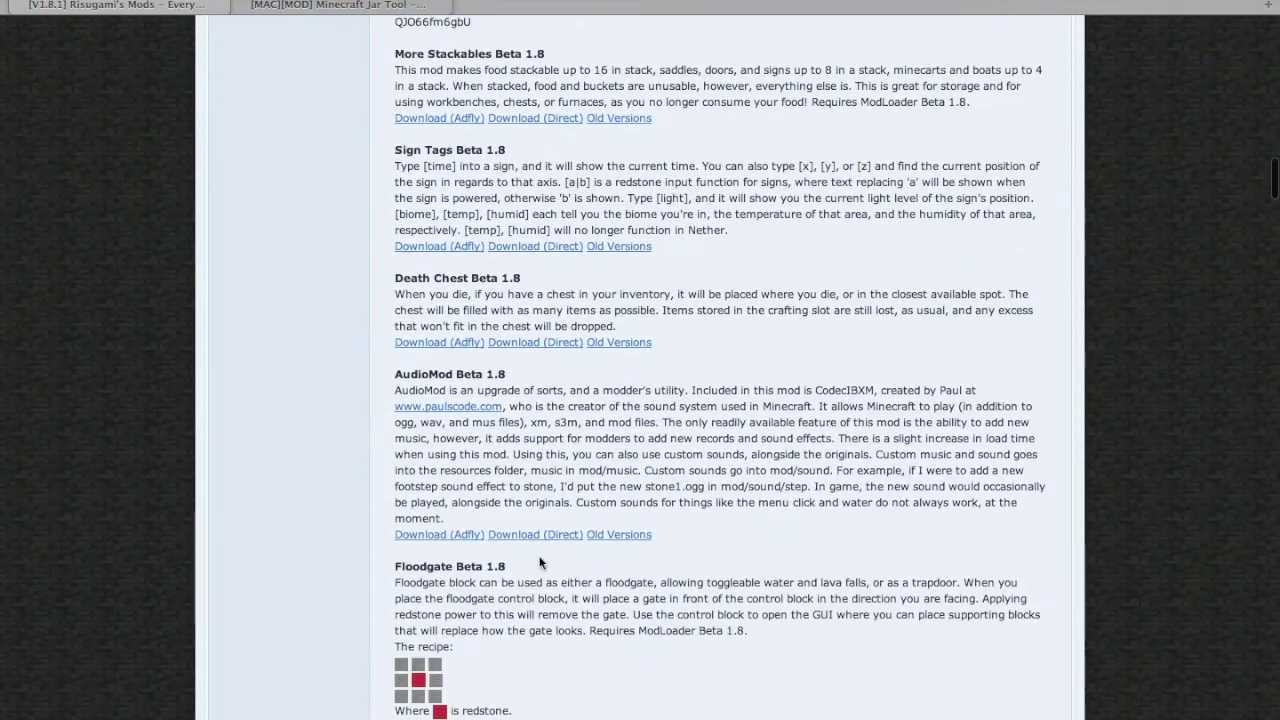
left_click(535, 534)
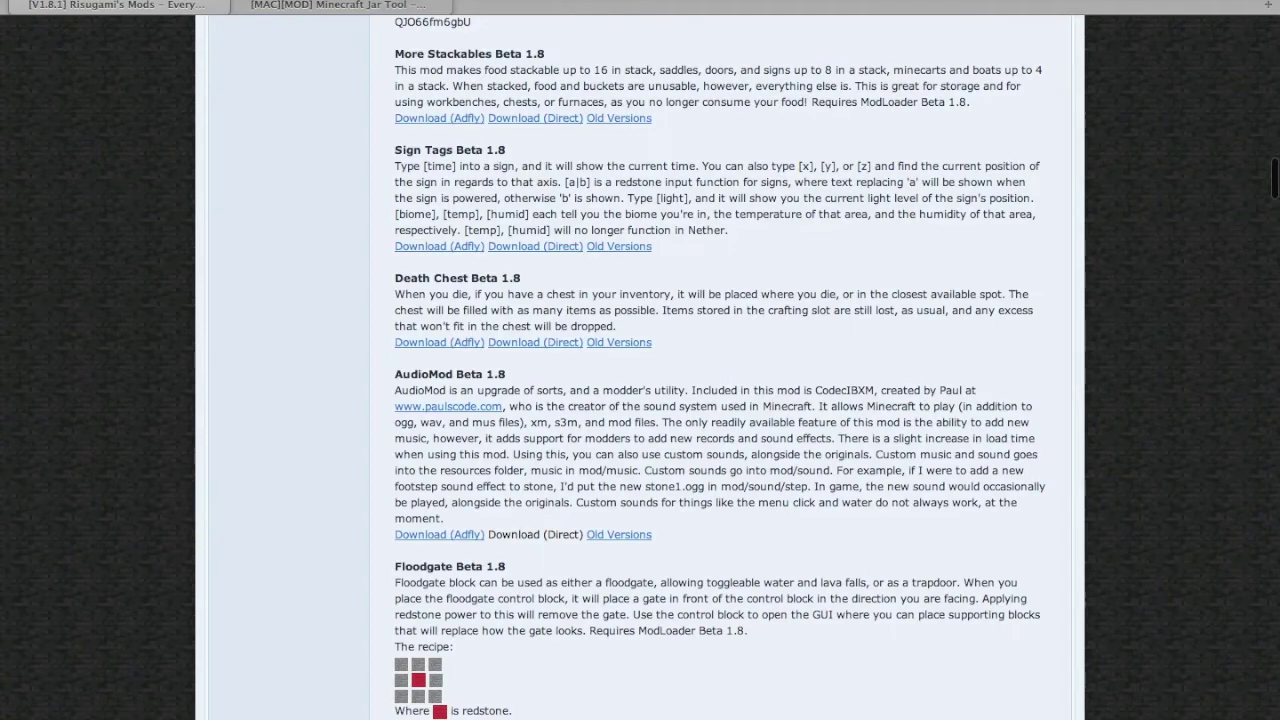
mouse_move(20, 3)
key("Escape")
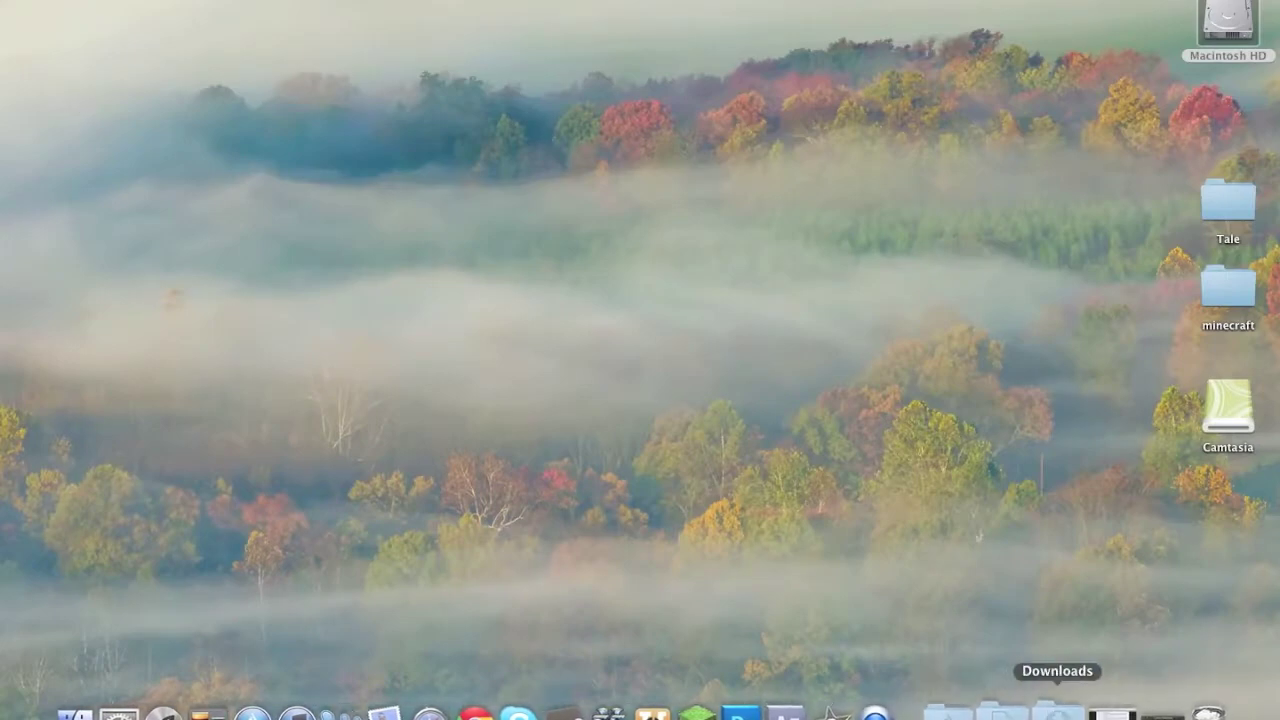
Drag the AudioMod, ModLoader and NoHoldsBarred Halloween folders from Downloads onto the desktop.
left_click(1055, 710)
left_click_drag(478, 235, 304, 172)
left_click(1050, 710)
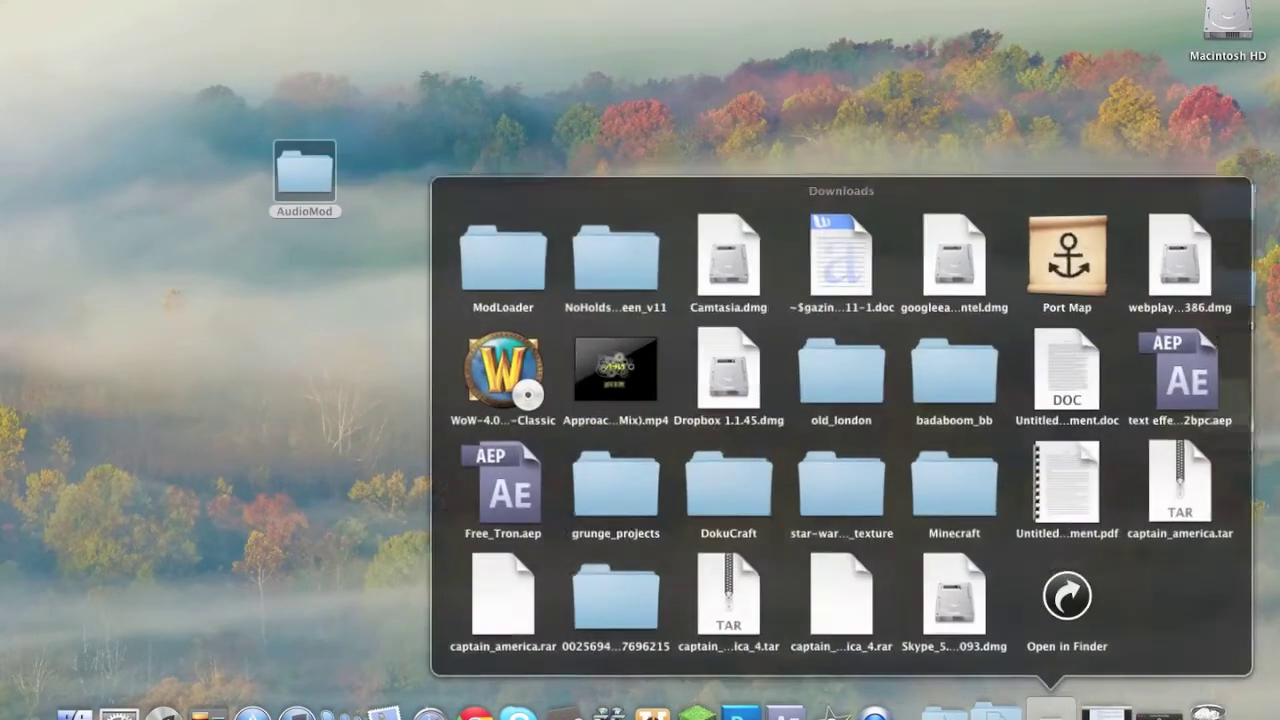
left_click_drag(489, 262, 409, 163)
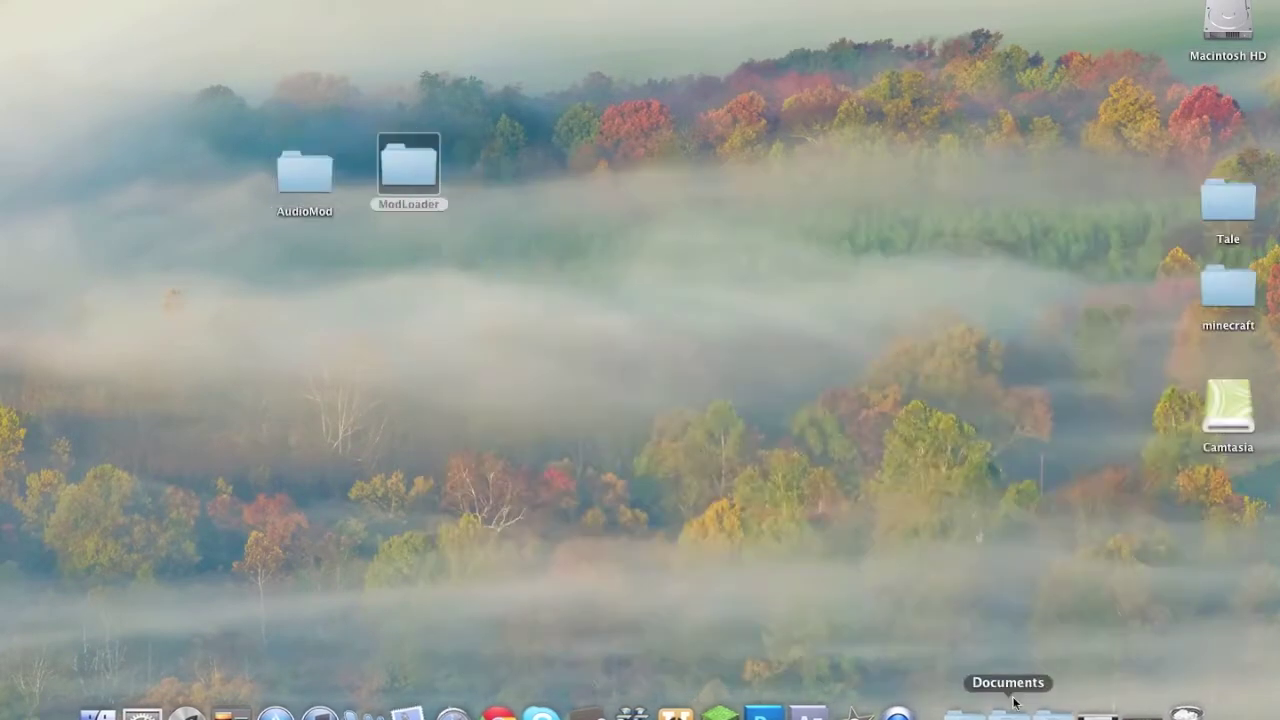
left_click(1052, 710)
mouse_move(544, 233)
left_mouse_down()
mouse_move(465, 242)
mouse_move(536, 161)
left_mouse_up()
Tidy the selection of the three mod folders on the desktop and launch Minecraft.
left_click(643, 265)
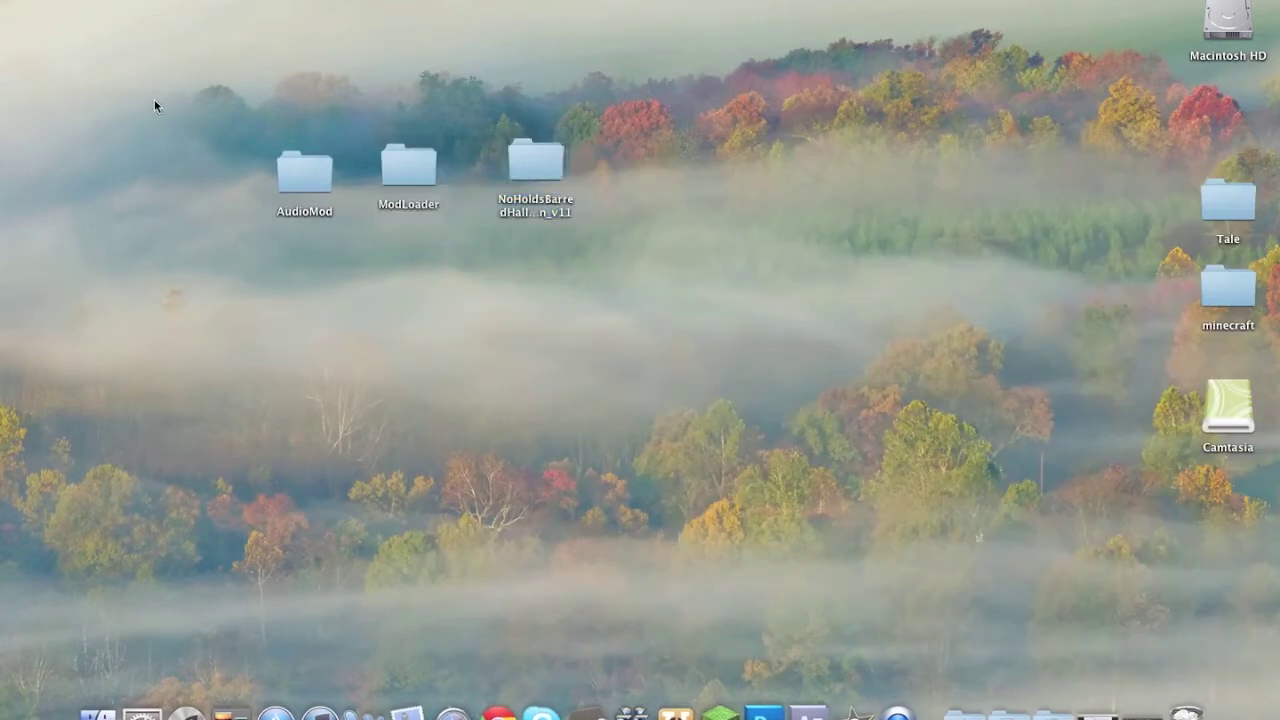
left_click_drag(154, 99, 866, 368)
left_click(767, 487)
left_click(720, 705)
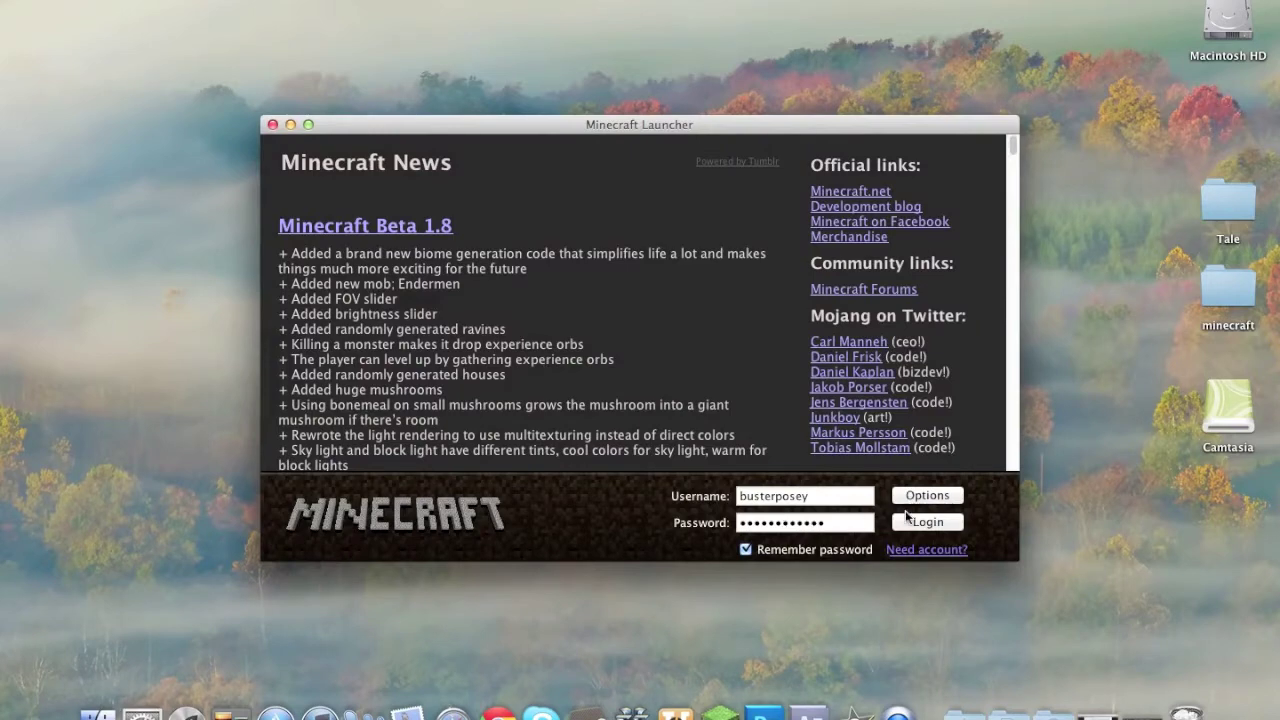
Force an update and log in so fresh Beta 1.8.1 downloads, then close the game window.
left_click(935, 497)
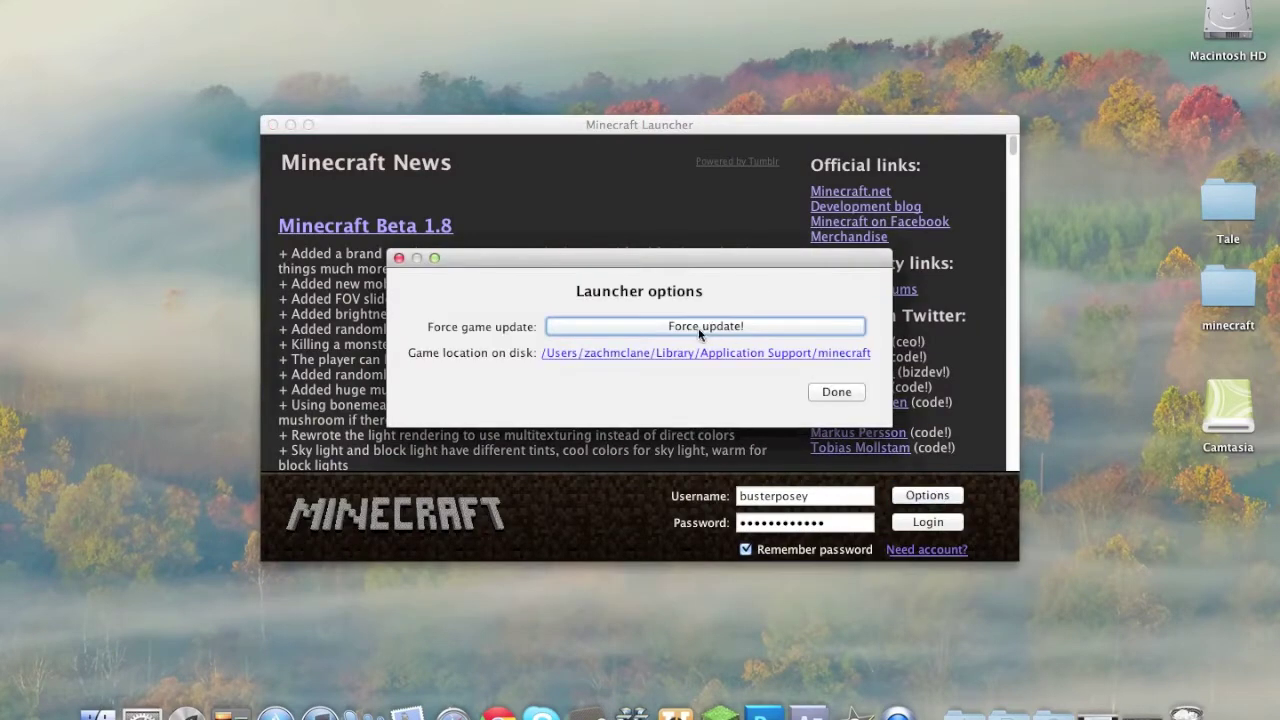
left_click(700, 326)
left_click(834, 392)
left_click(926, 522)
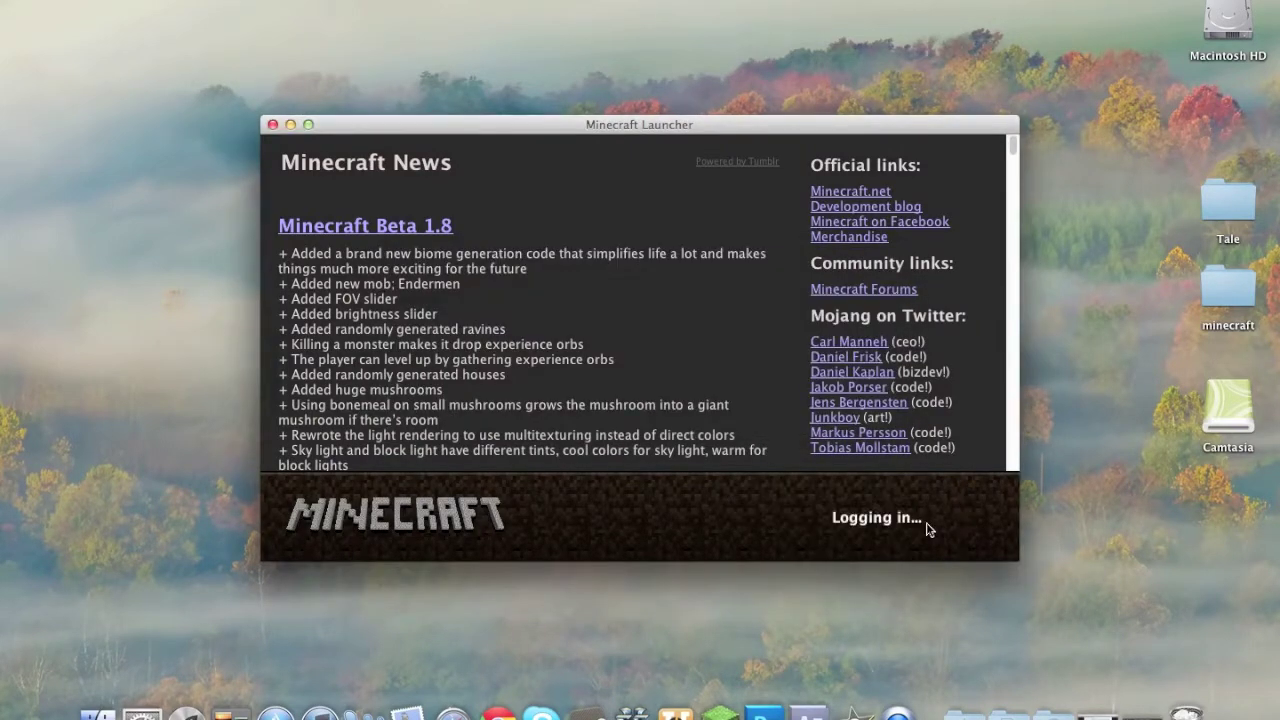
mouse_move(471, 129)
left_mouse_down()
mouse_move(657, 349)
mouse_move(609, 49)
mouse_move(567, 46)
mouse_move(619, 113)
mouse_move(682, 158)
mouse_move(355, 120)
mouse_move(430, 112)
mouse_move(494, 235)
mouse_move(430, 95)
left_mouse_up()
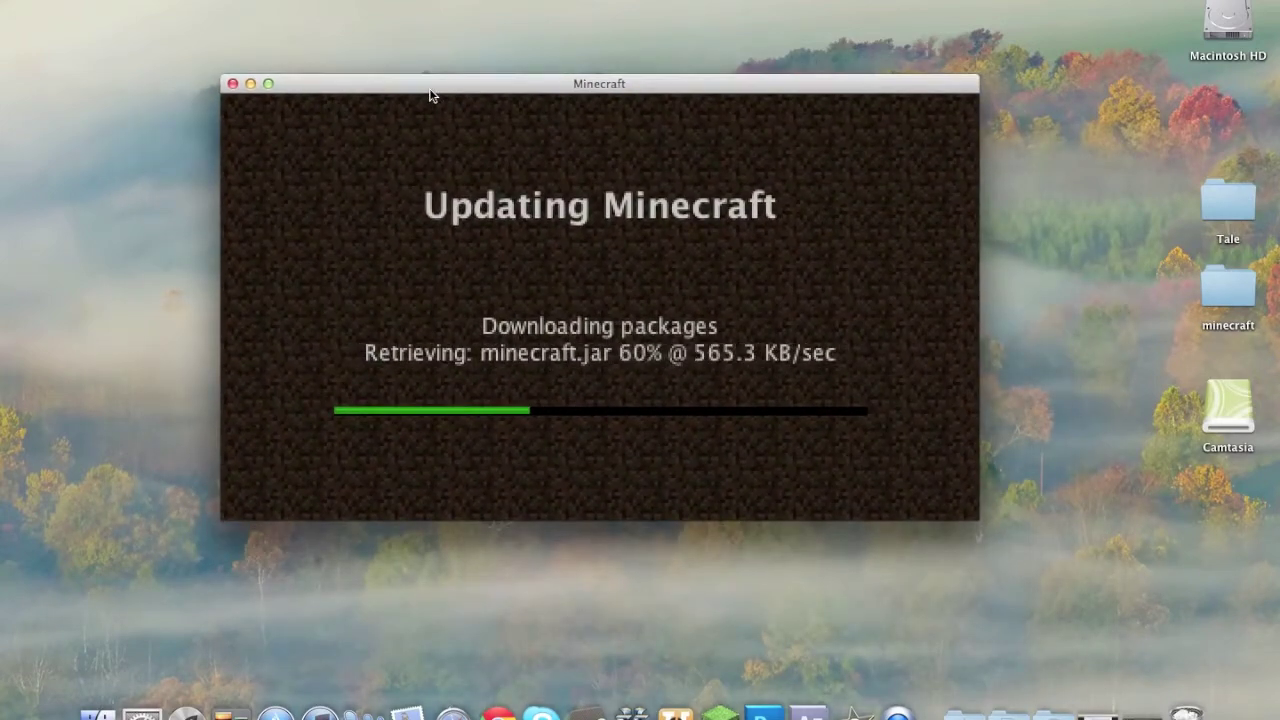
left_click_drag(430, 95, 430, 96)
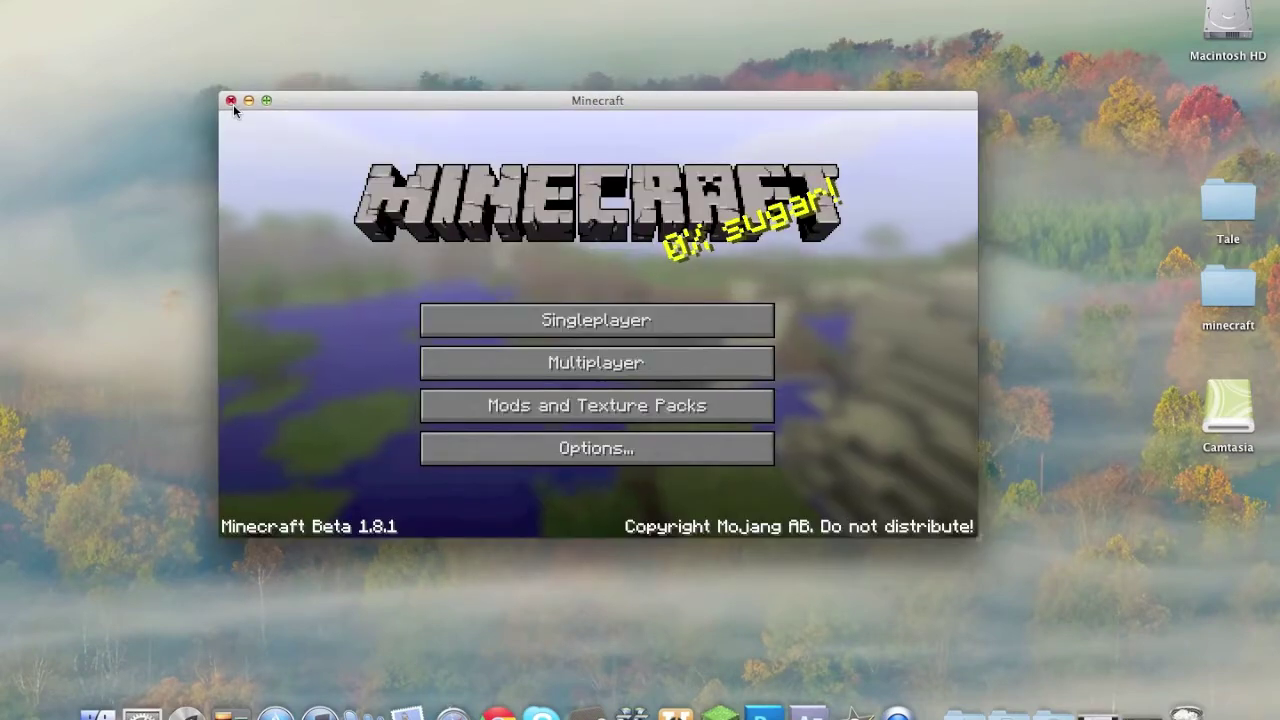
left_click(231, 101)
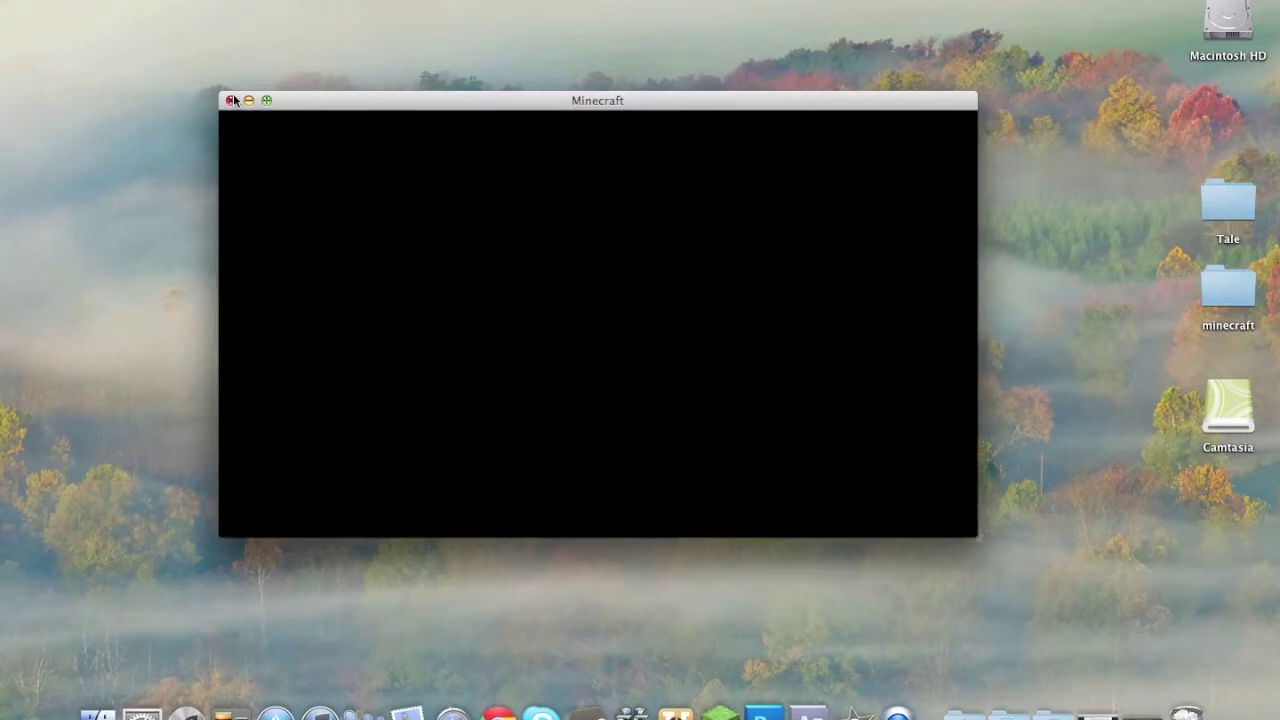
Launch Minecraft Jar Tool from Spotlight ('min') and unpack minecraft.jar into ~/Desktop/mctmp.
key("super+space")
type("q")
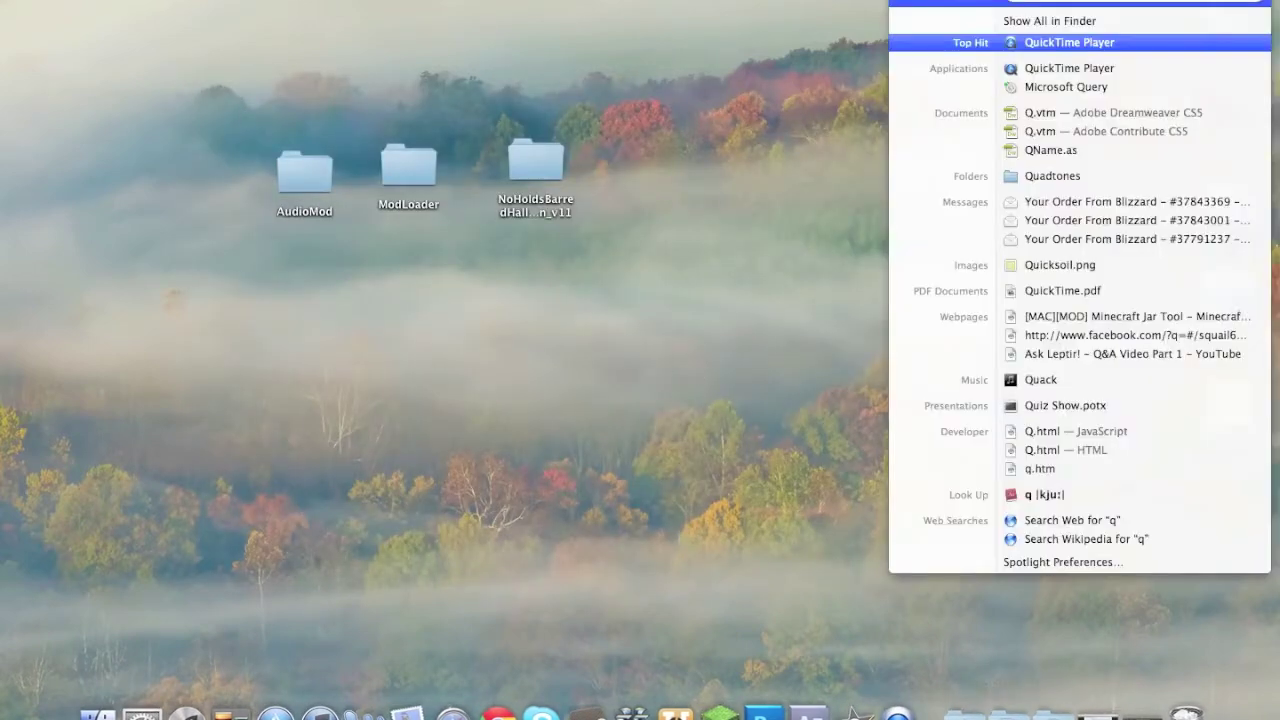
key("BackSpace")
type("min")
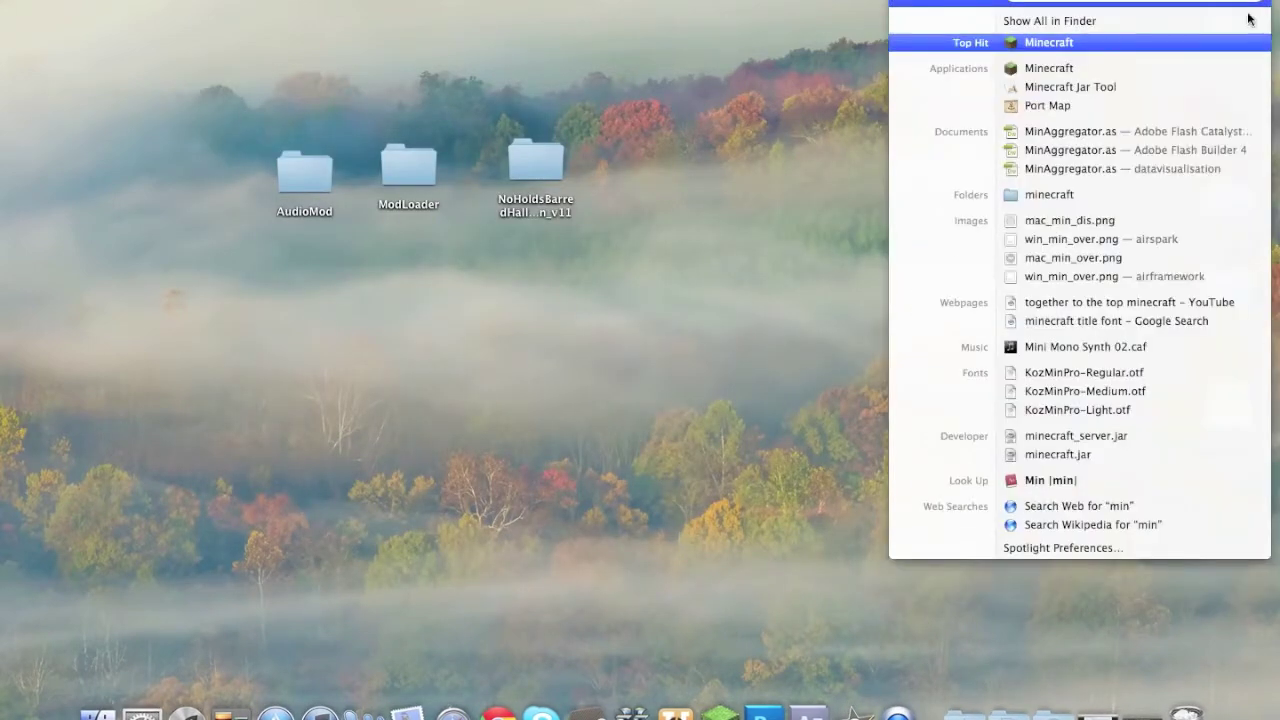
left_click(1111, 88)
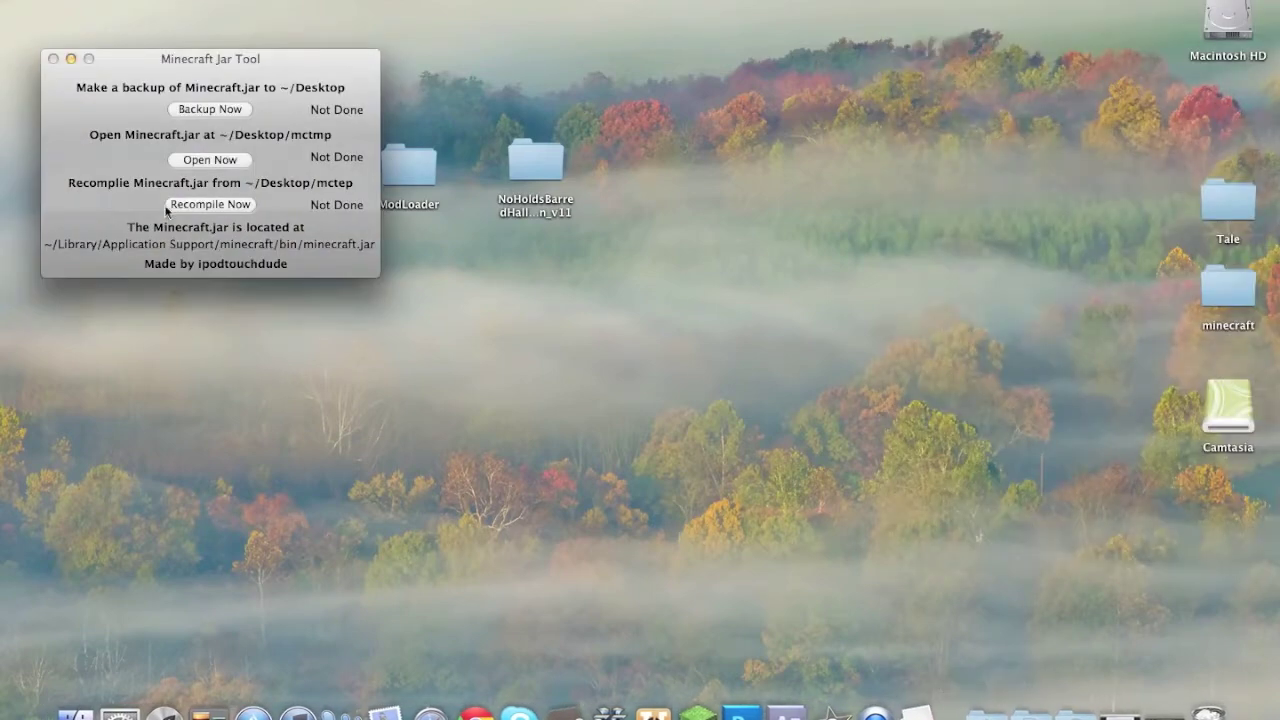
mouse_move(278, 57)
left_mouse_down()
mouse_move(252, 54)
mouse_move(247, 14)
mouse_move(233, 14)
left_mouse_up()
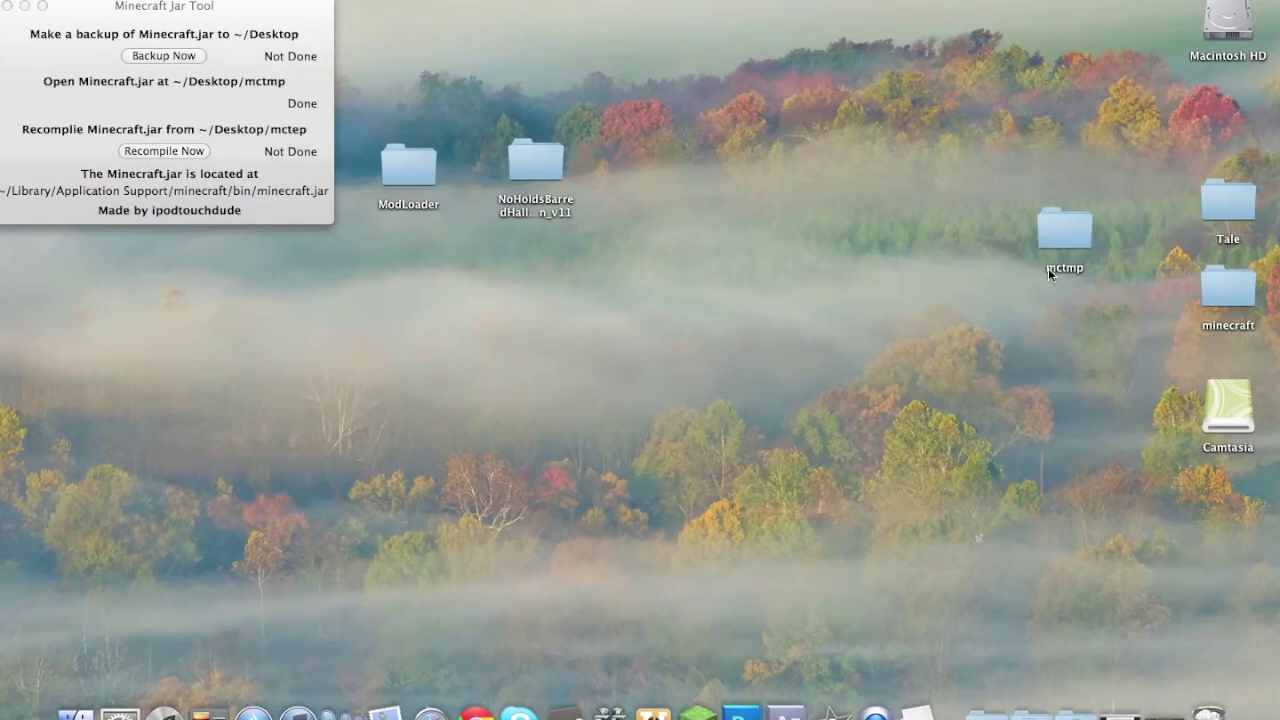
Move all ModLoader class files into mctmp, replacing every conflicting file.
mouse_move(260, 8)
left_mouse_down()
mouse_move(351, 366)
mouse_move(283, 264)
left_mouse_up()
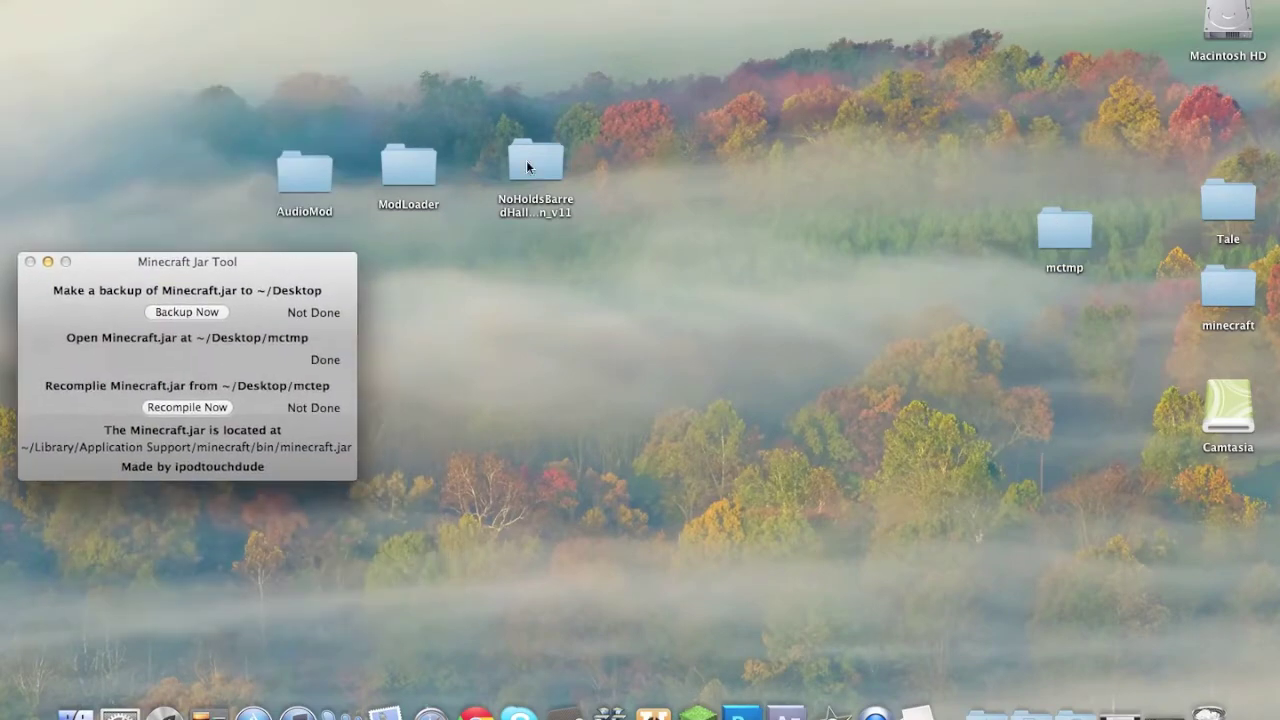
double_click(410, 159)
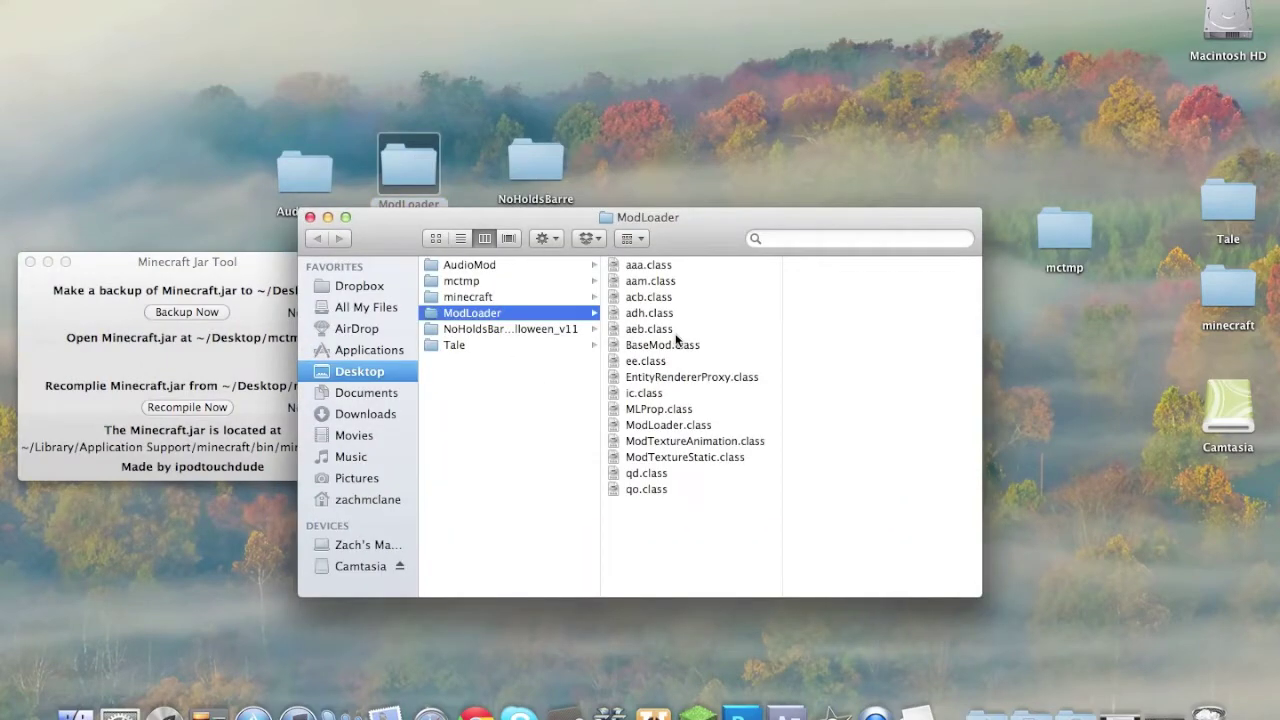
left_click(690, 329)
key("super+a")
left_click_drag(760, 266, 1070, 221)
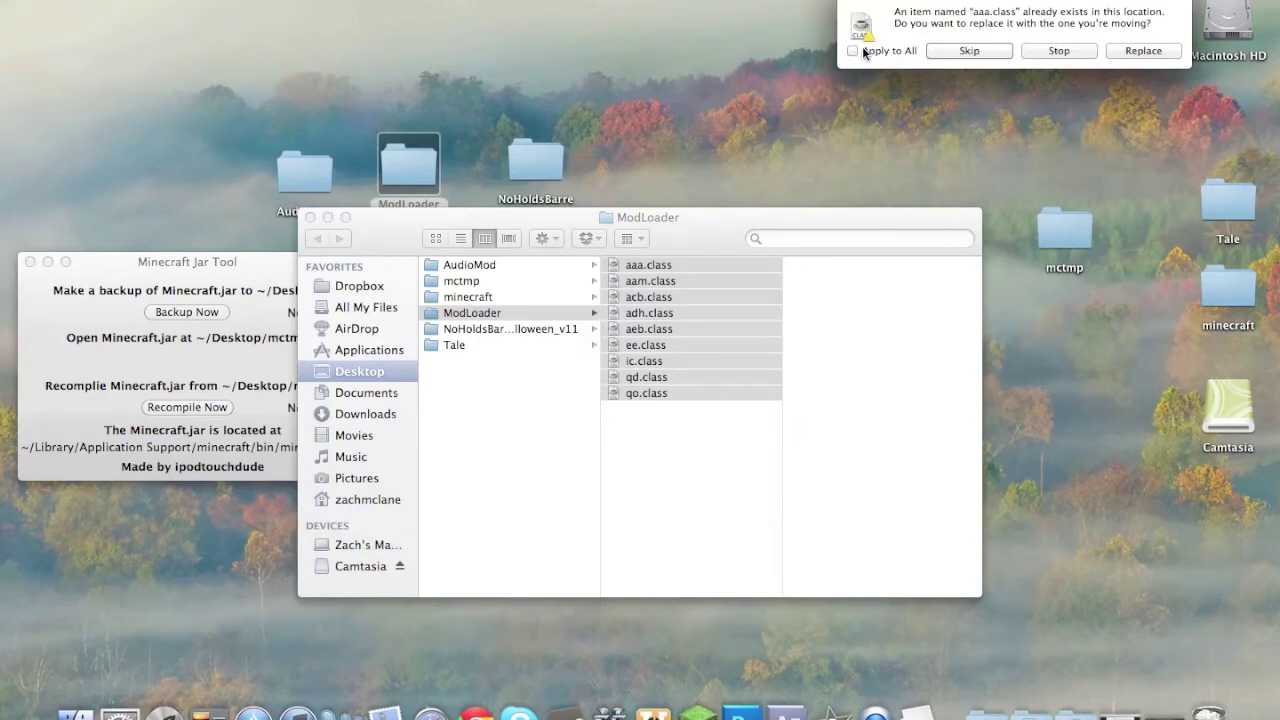
left_click(852, 50)
left_click(1140, 50)
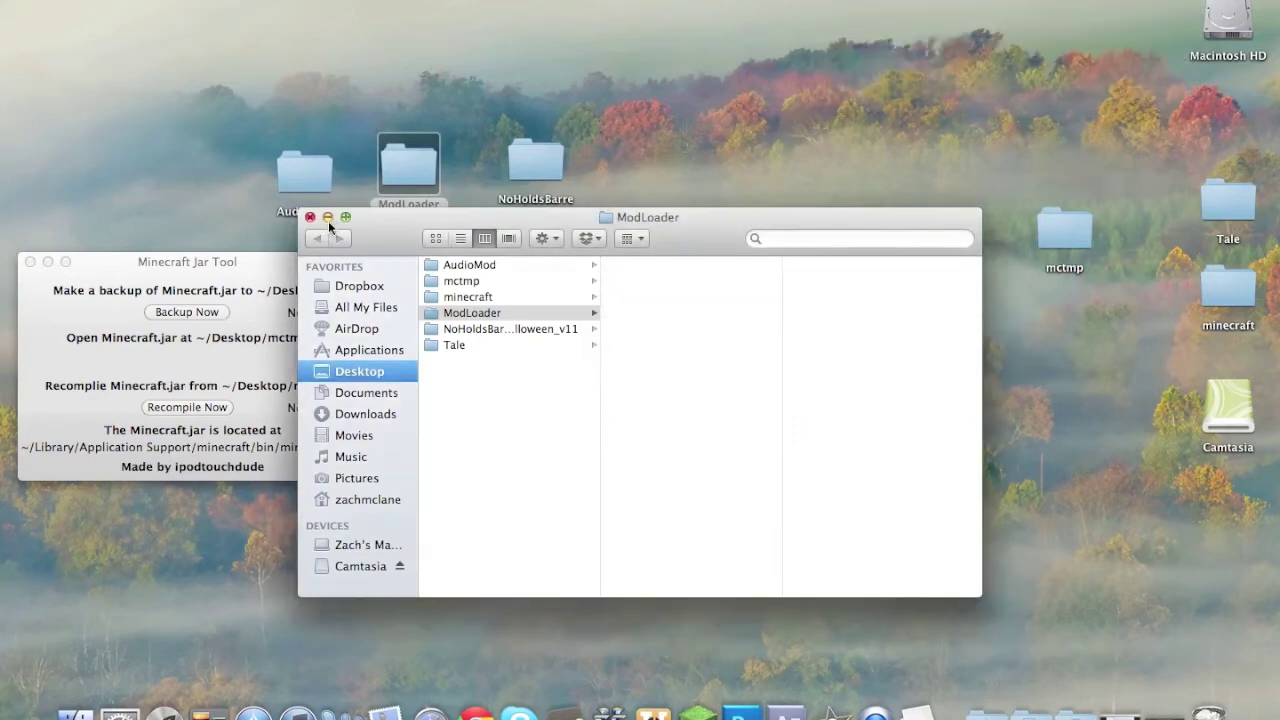
left_click(310, 217)
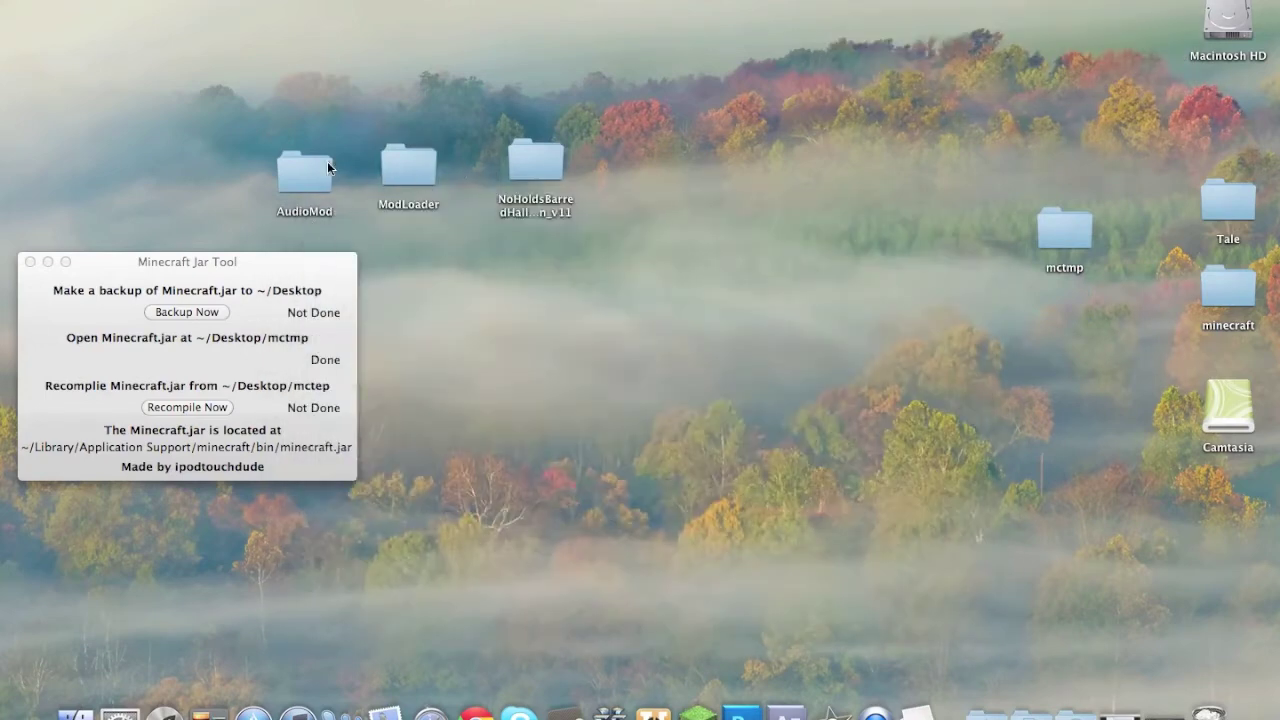
Move all AudioMod contents into mctmp, replacing the existing oe.class.
double_click(300, 176)
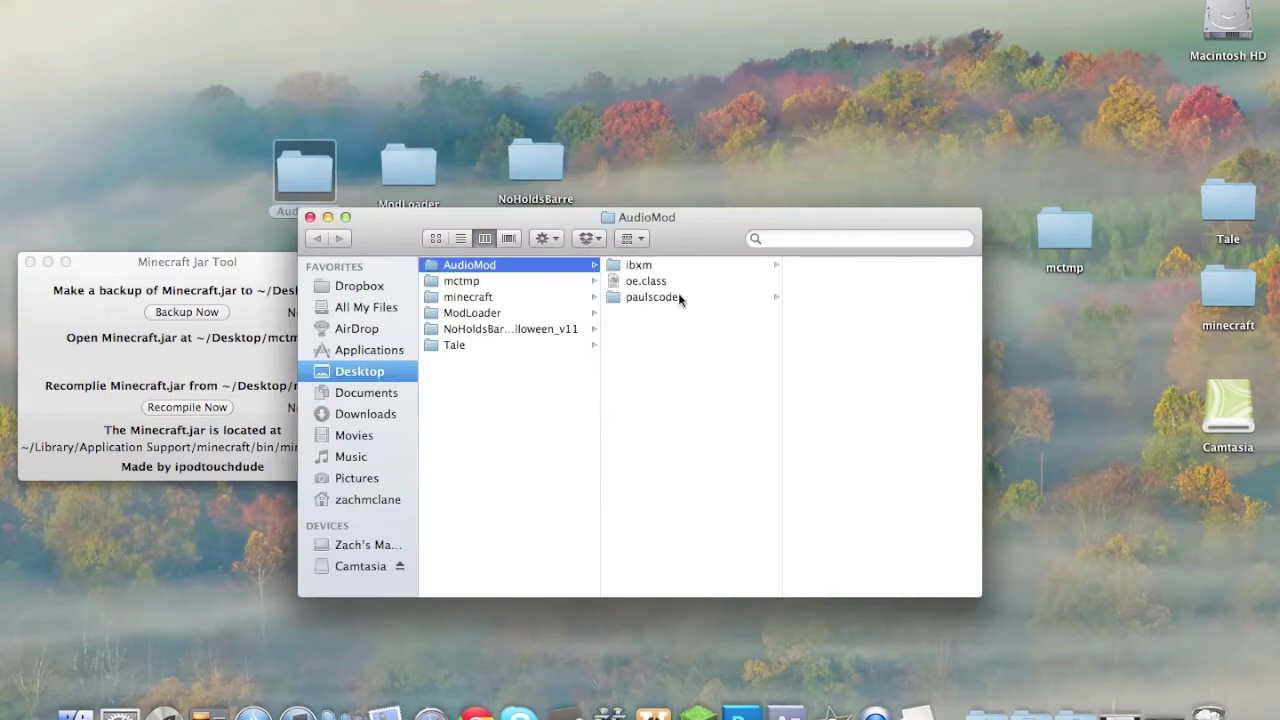
left_click(650, 281)
key("super+a")
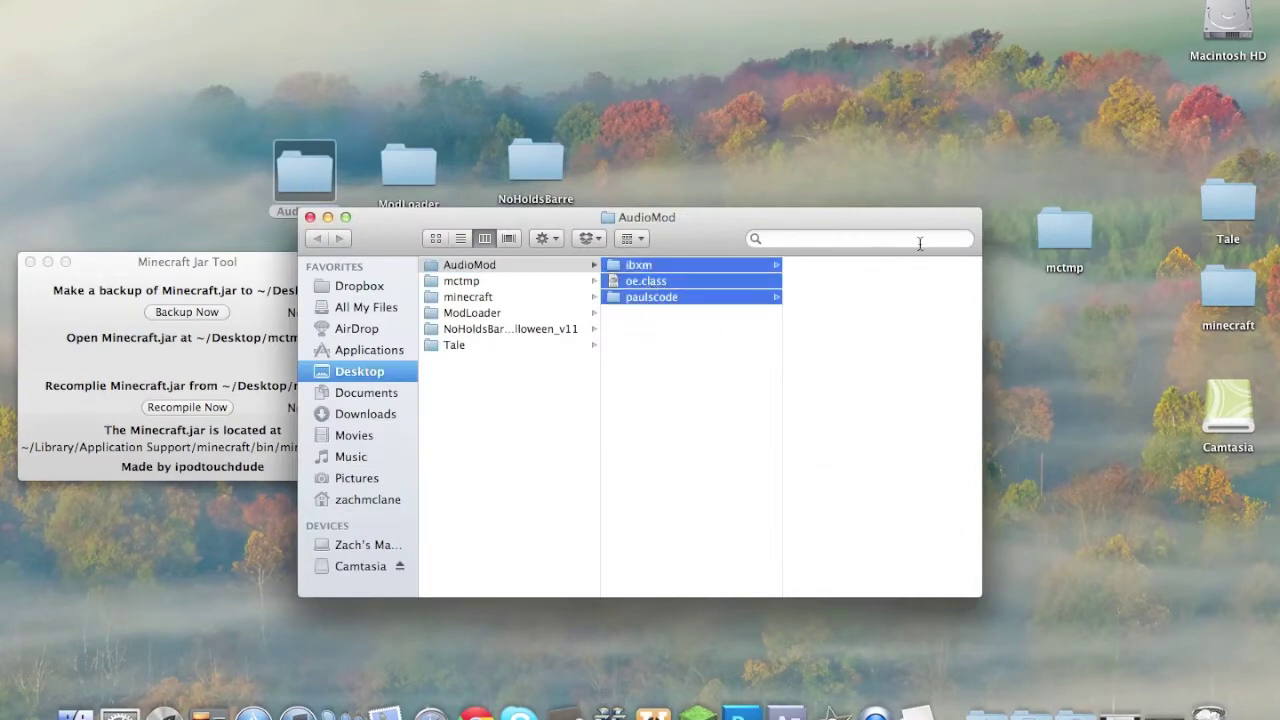
left_click_drag(640, 281, 1064, 238)
left_click(852, 50)
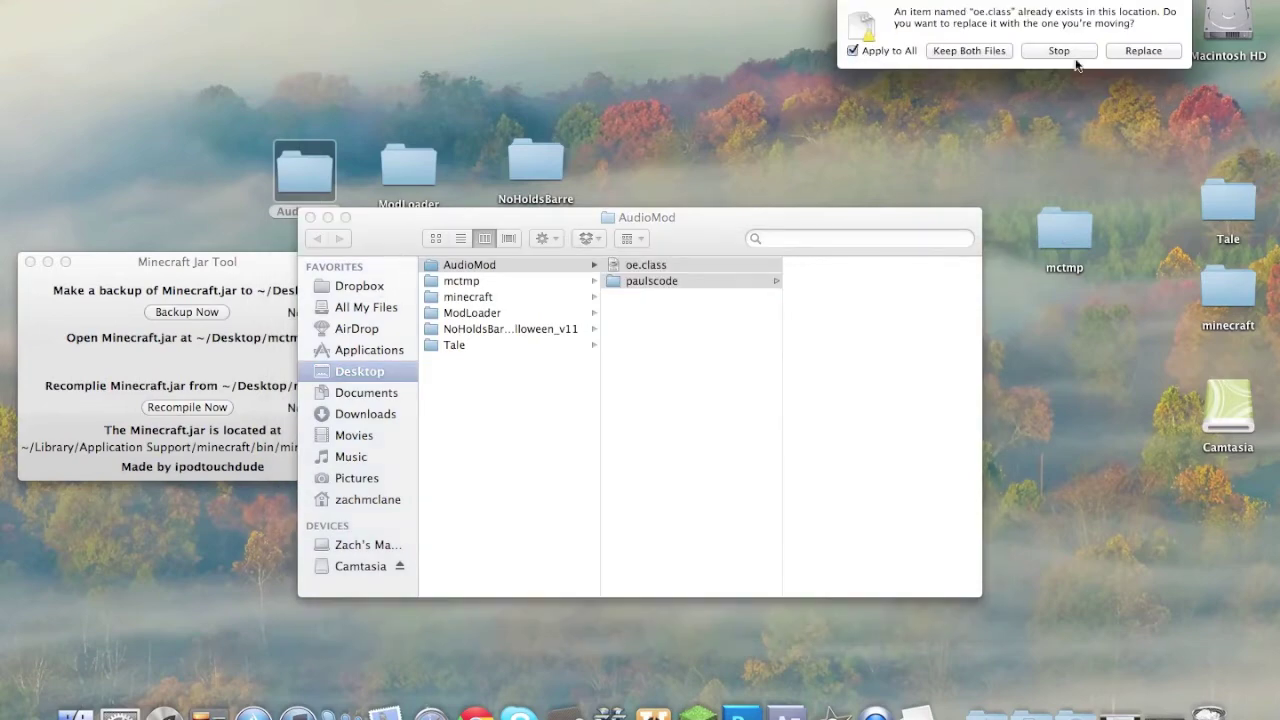
left_click(1142, 50)
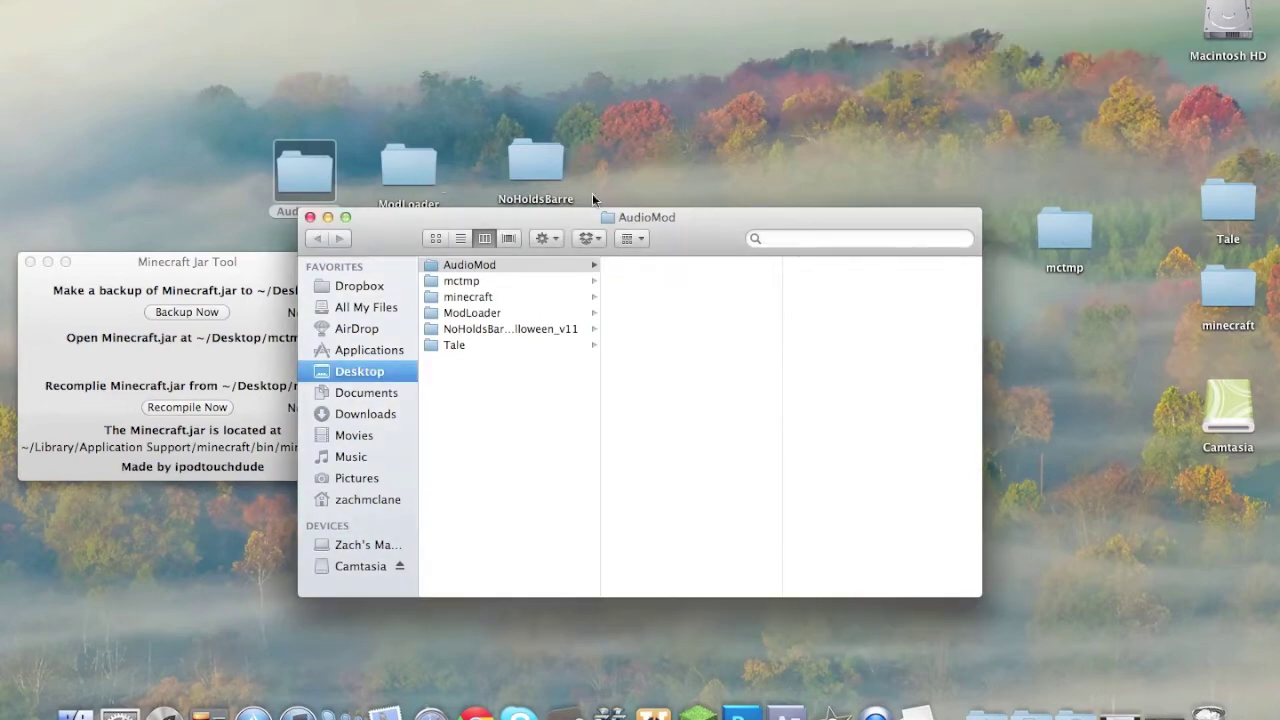
left_click(310, 217)
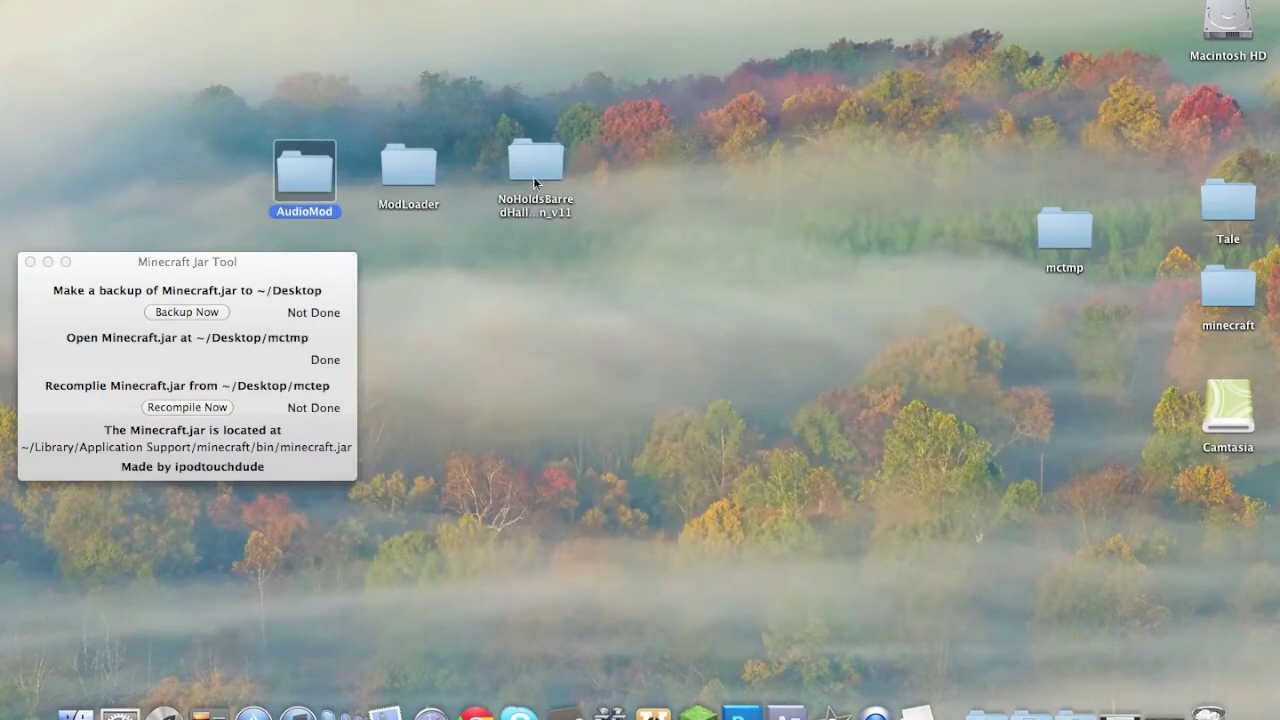
Move every NoHoldsBarredHalloween_v11 class file and the RESOURCES folder into mctmp.
double_click(546, 159)
left_click_drag(707, 229, 472, 124)
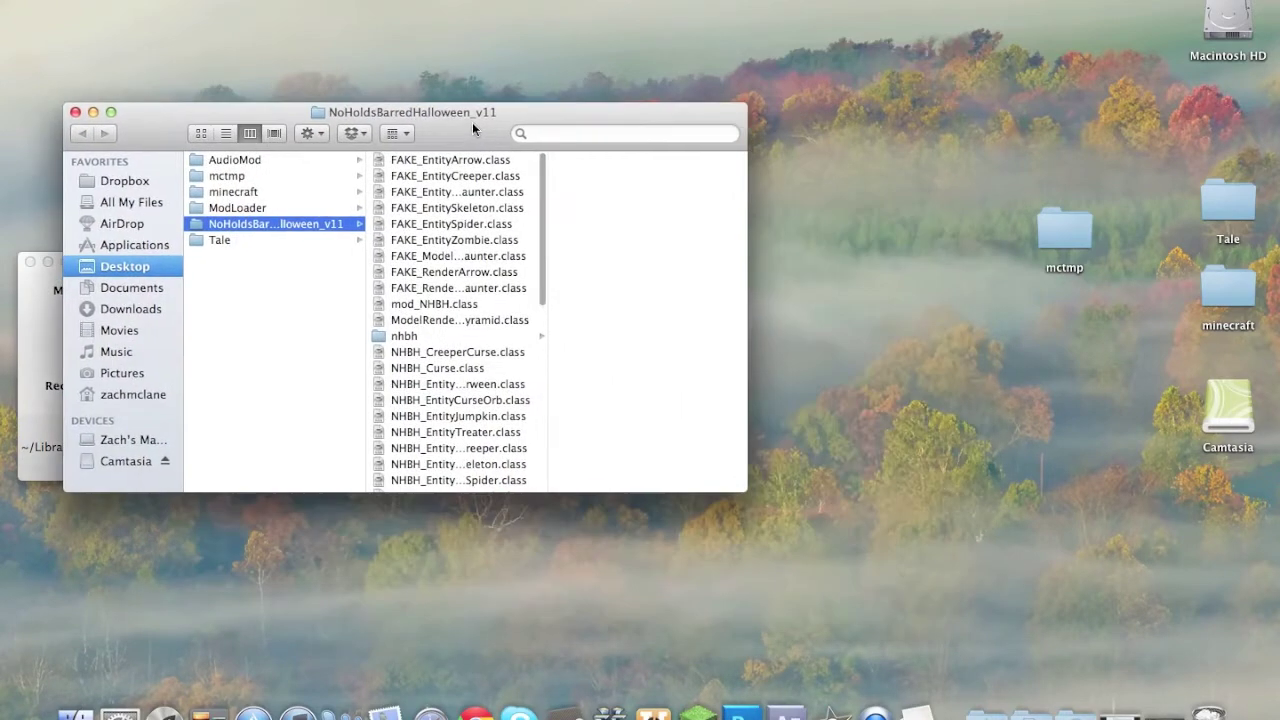
scroll(476, 310, "down", 10)
left_click(455, 299)
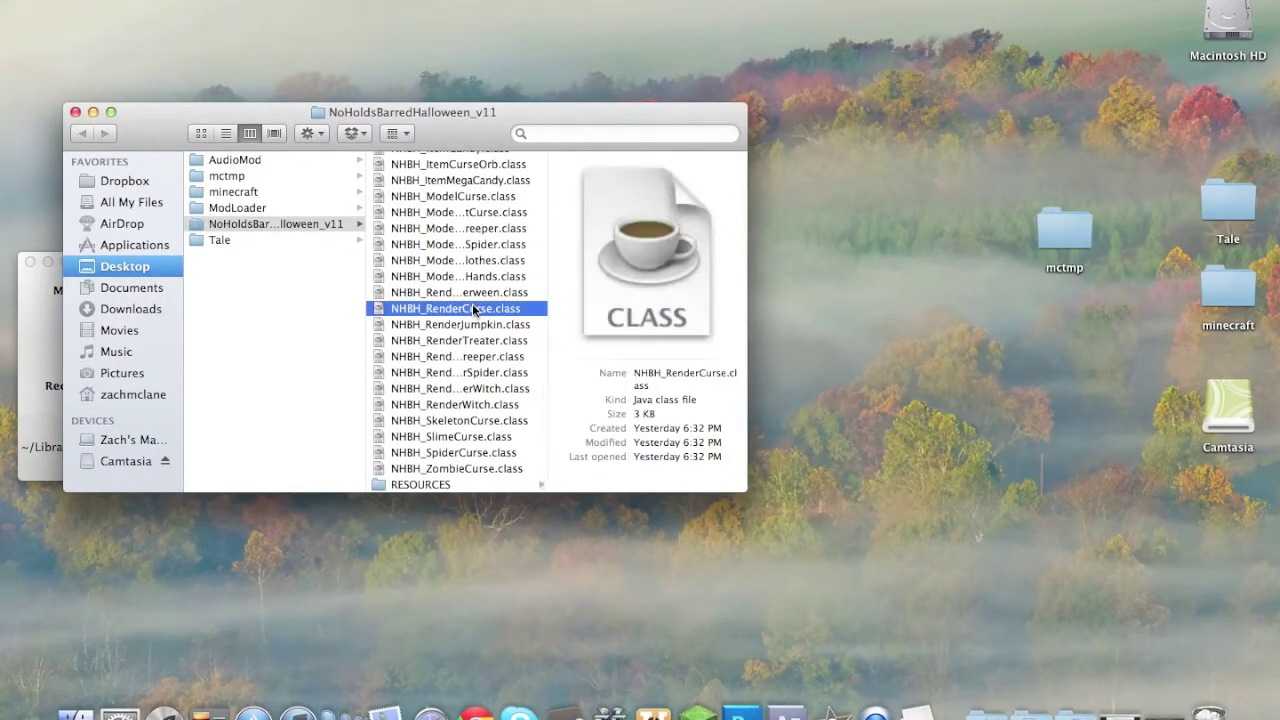
key("super+a")
scroll(440, 315, "up", 10)
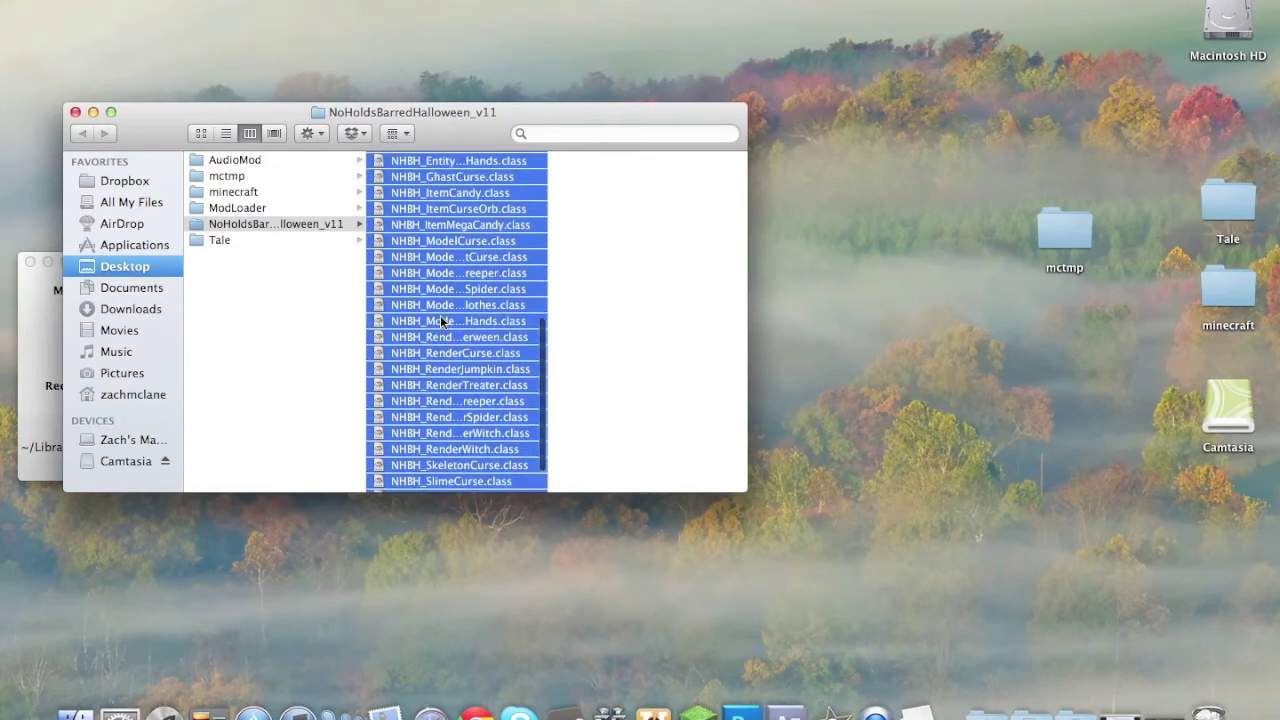
scroll(459, 315, "down", 10)
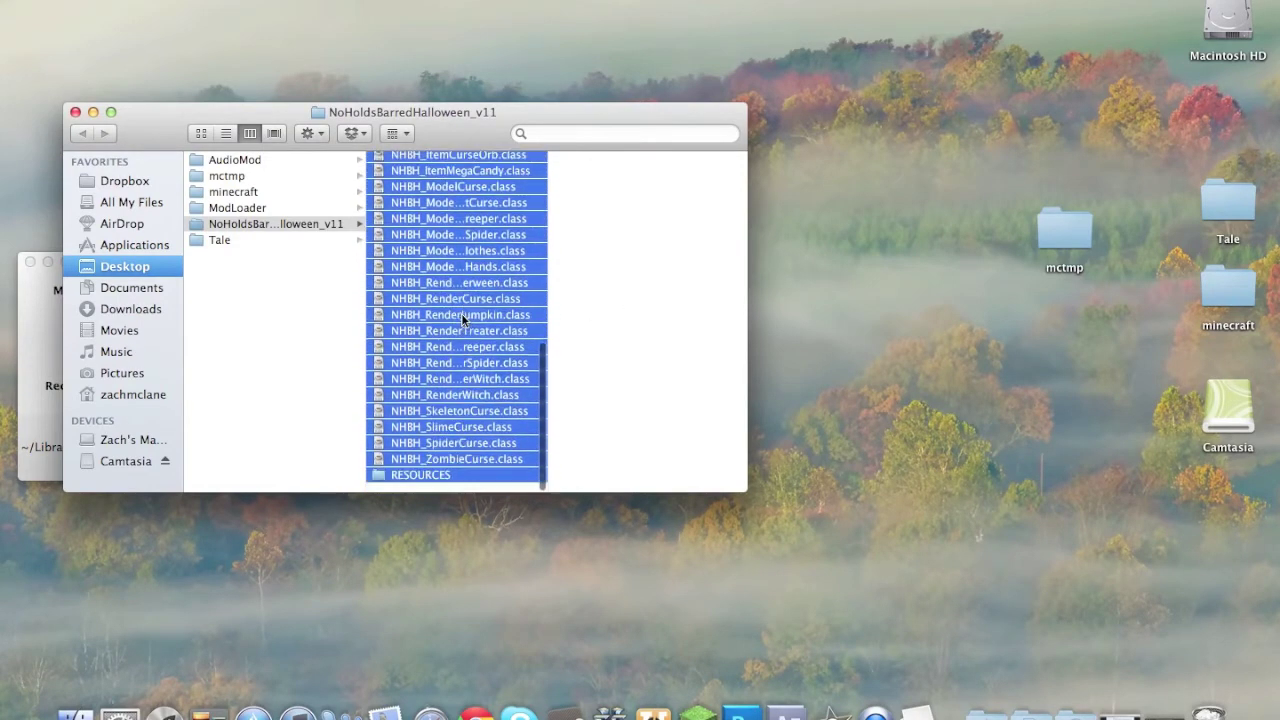
mouse_move(462, 310)
left_mouse_down()
mouse_move(727, 205)
mouse_move(1072, 224)
mouse_move(1047, 222)
left_mouse_up()
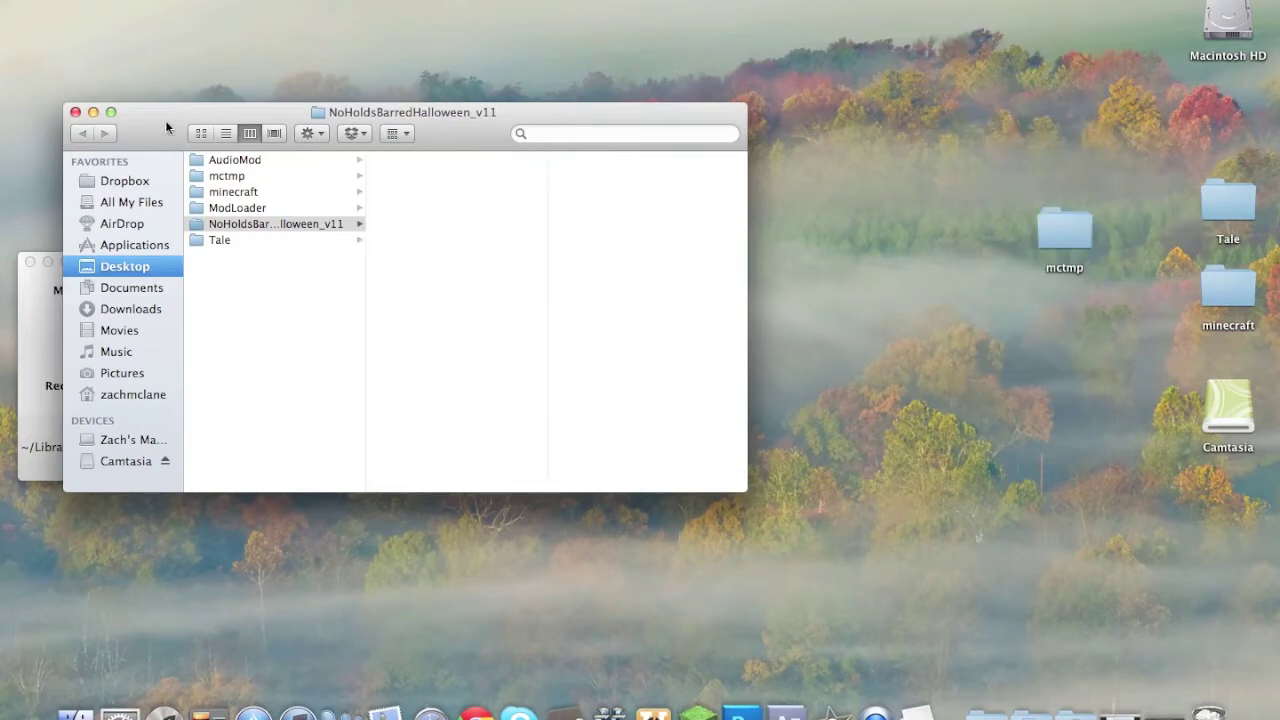
left_click(76, 111)
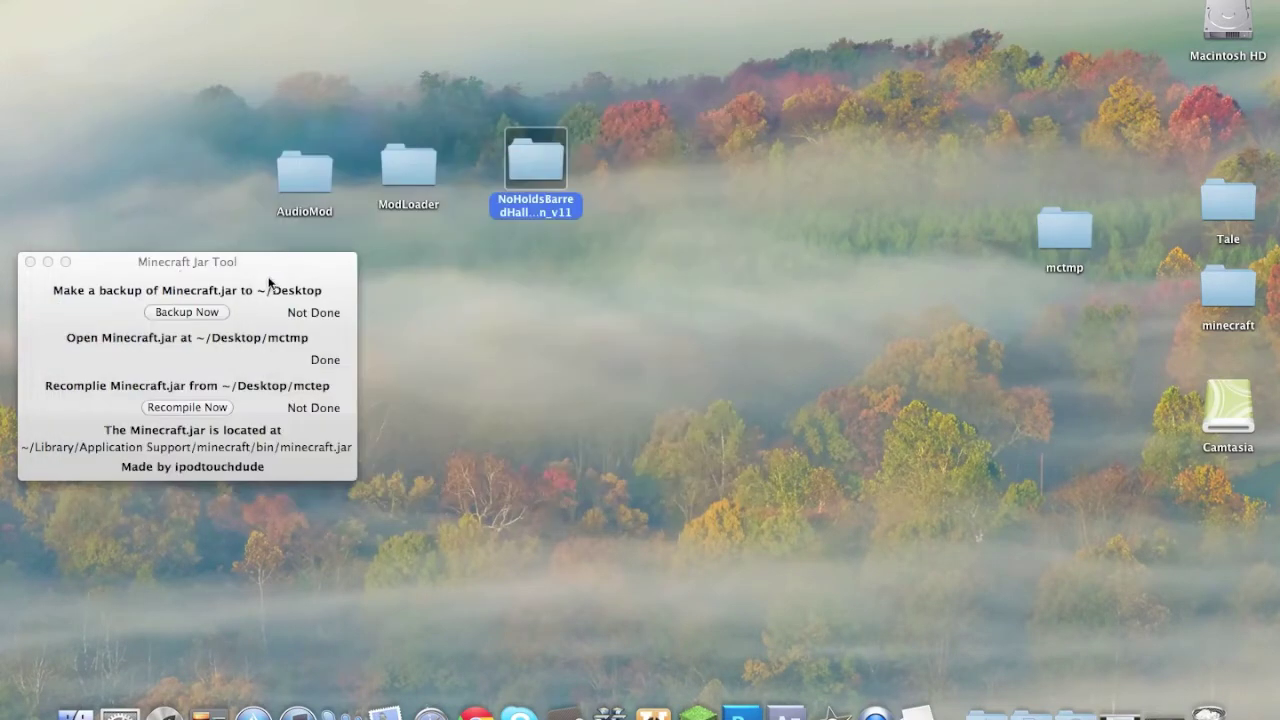
mouse_move(271, 282)
left_mouse_down()
mouse_move(641, 177)
mouse_move(636, 70)
left_mouse_up()
Recompile minecraft.jar from mctmp until it reads Done, then start Minecraft.
left_click(573, 198)
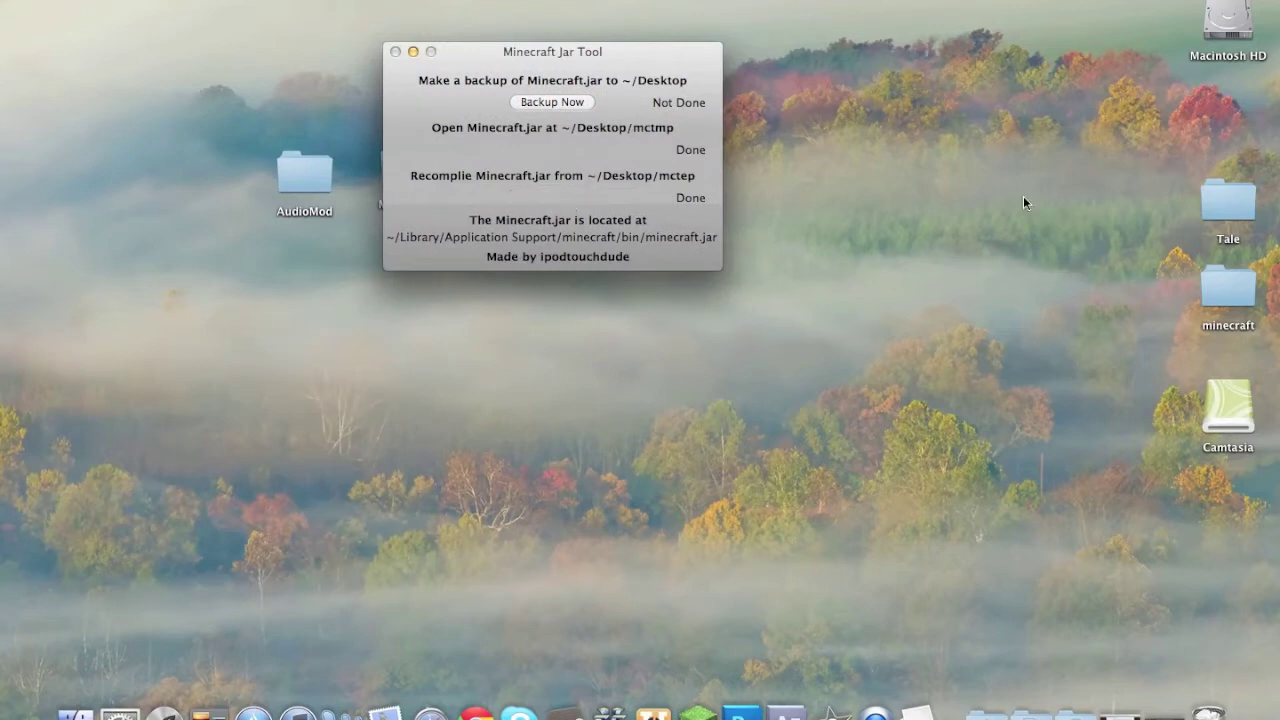
left_click(697, 710)
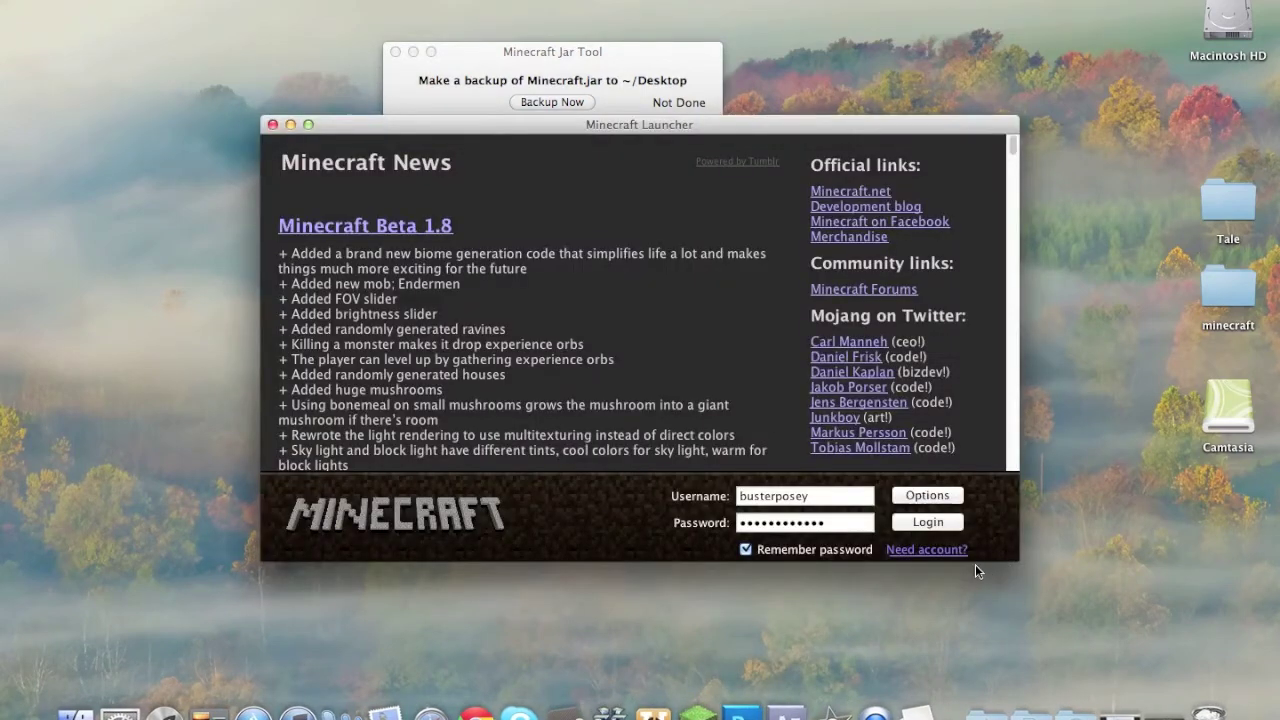
Log in, maximize the game, and generate a Survival singleplayer world named New World.
left_click(928, 521)
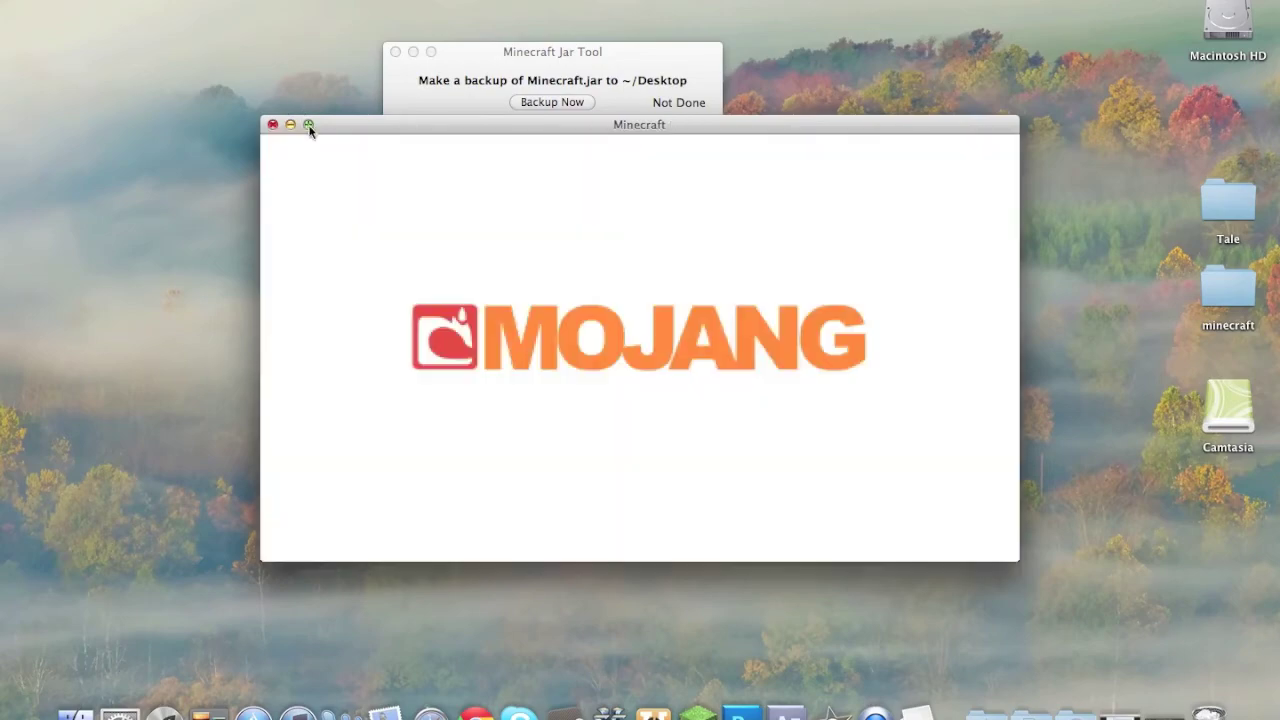
left_click(308, 124)
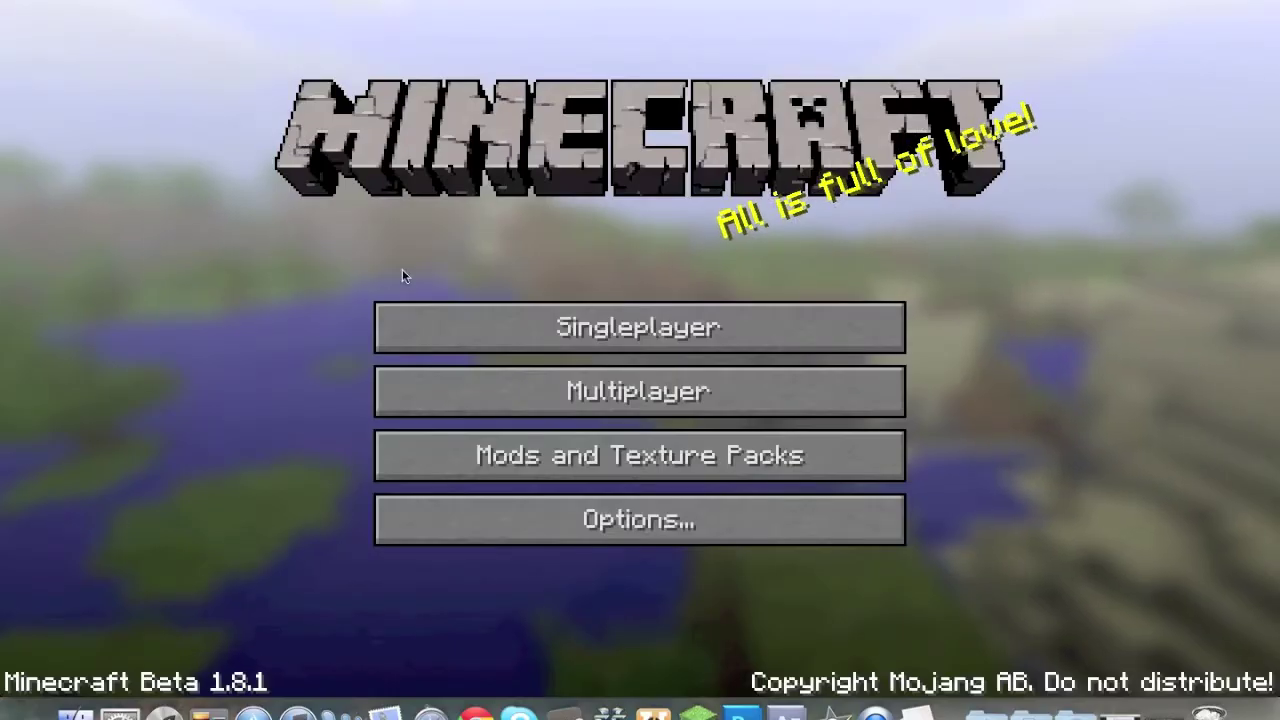
left_click(663, 315)
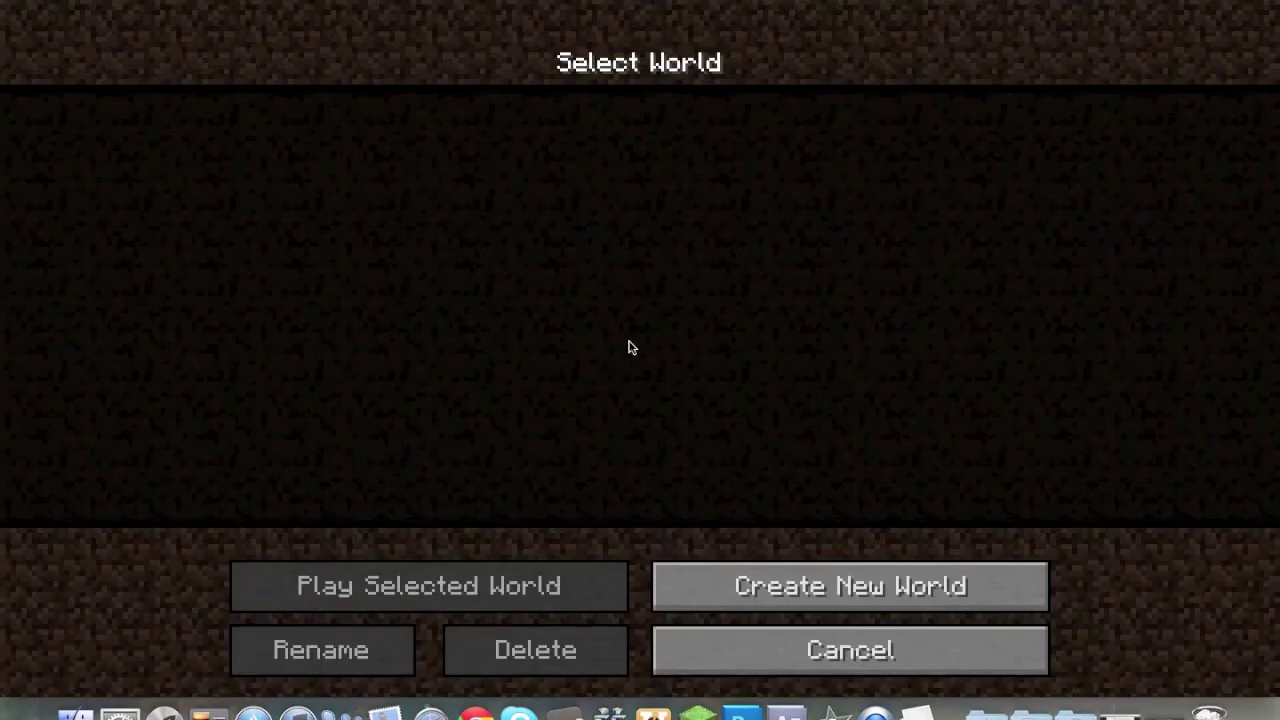
left_click(797, 588)
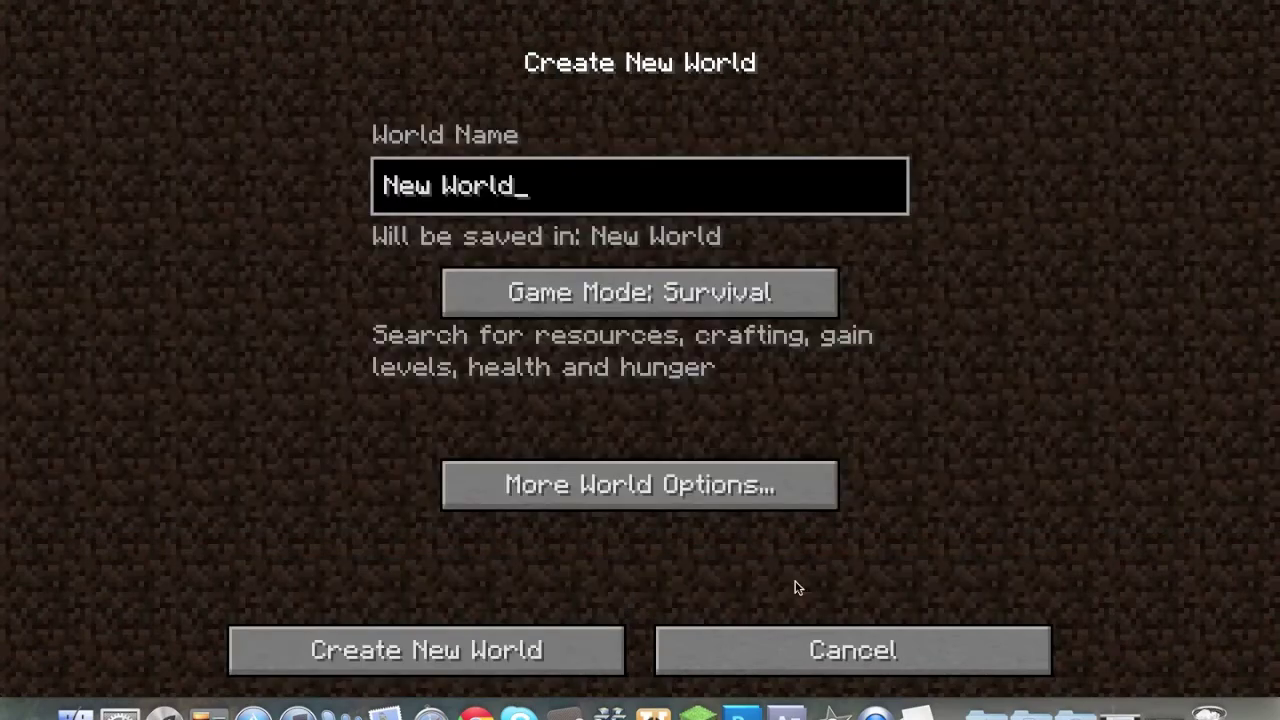
left_click(624, 294)
left_click(624, 294)
left_click(622, 296)
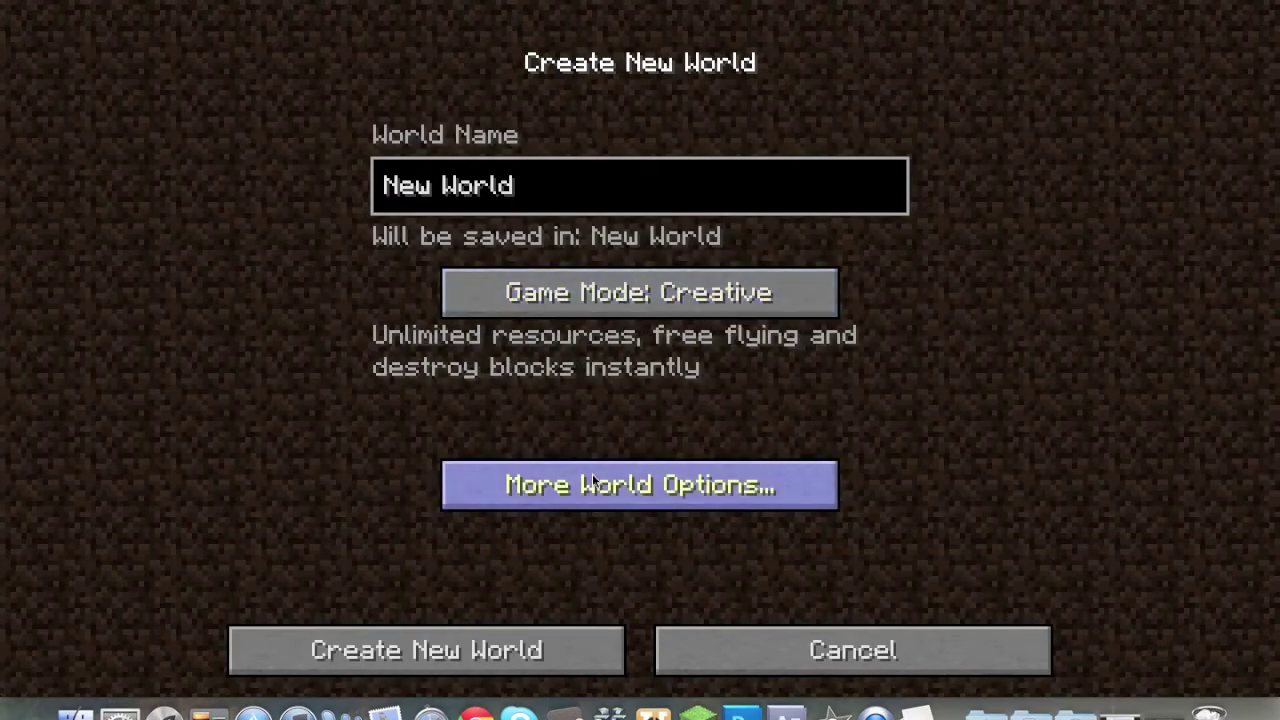
left_click(600, 296)
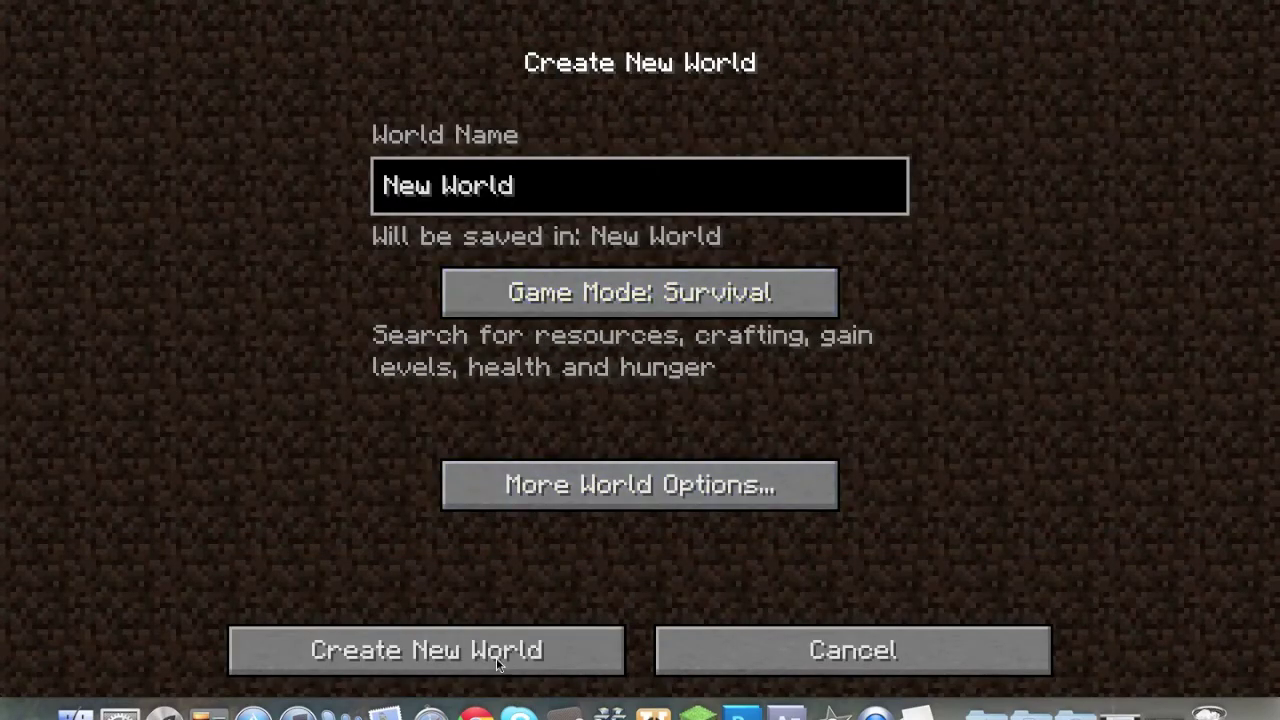
left_click(628, 297)
left_click(576, 310)
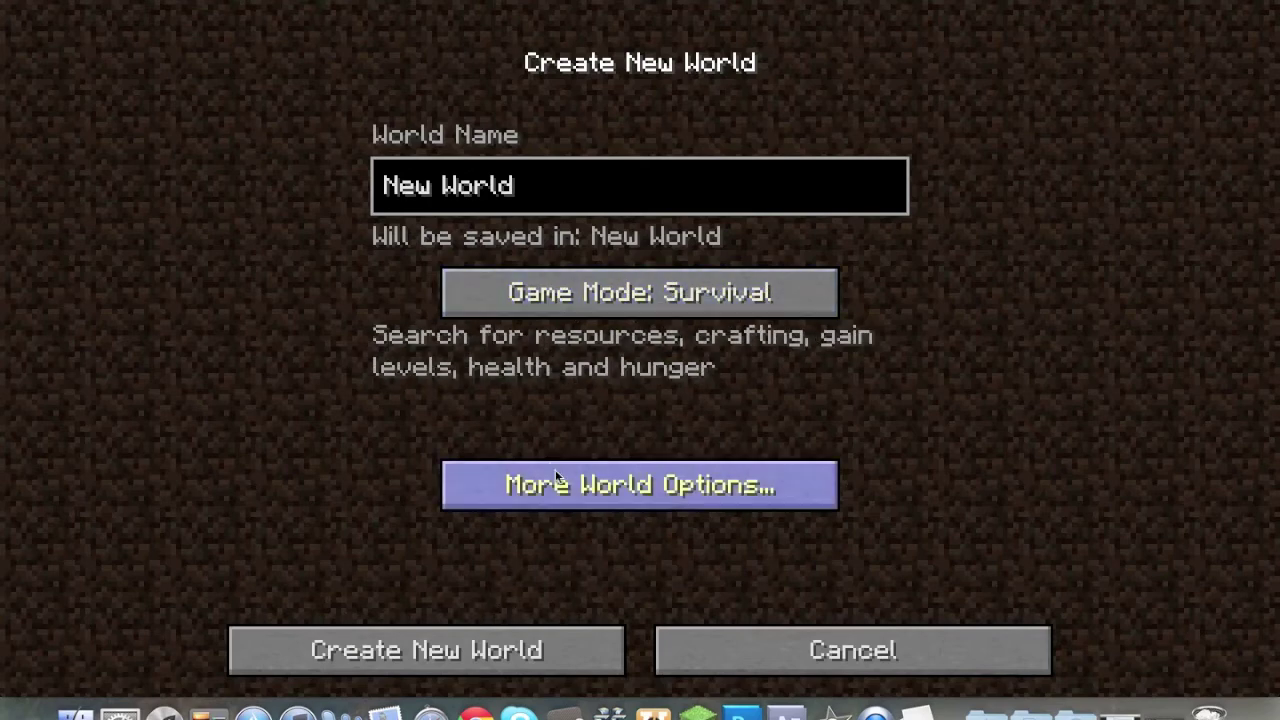
left_click(457, 653)
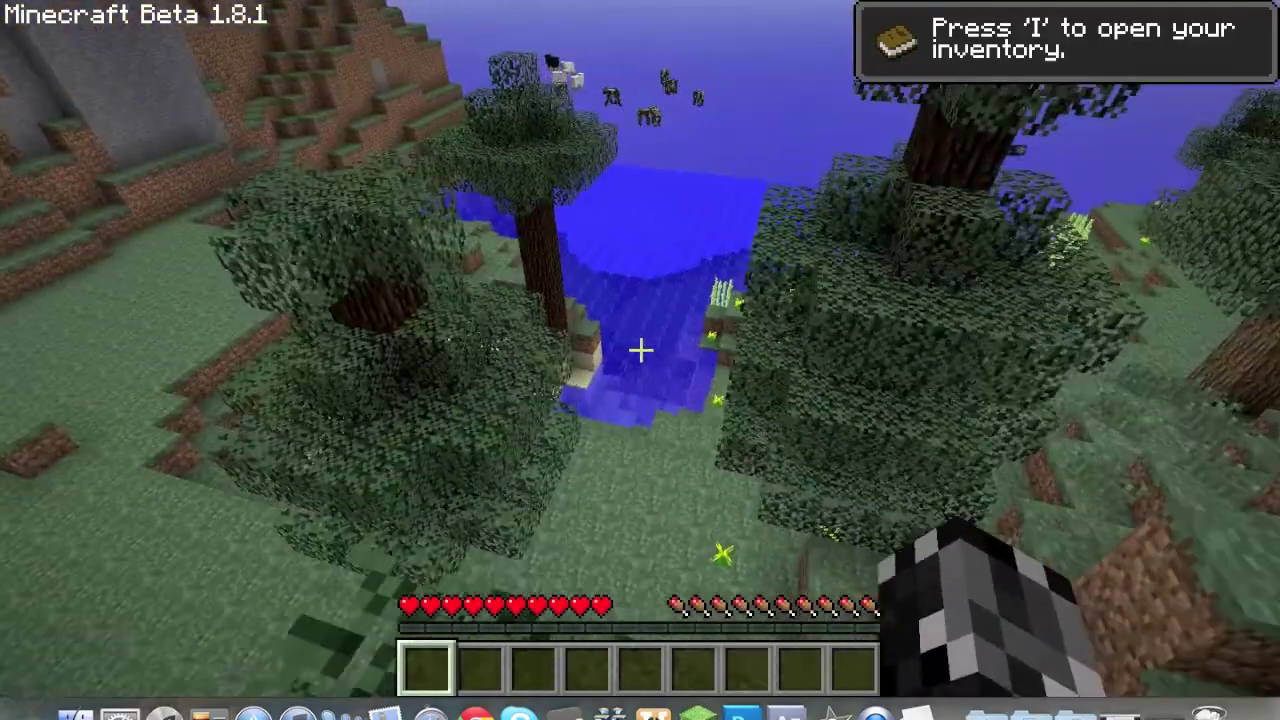
Walk down from the treetops and jump up onto the grass ledge.
key("w")
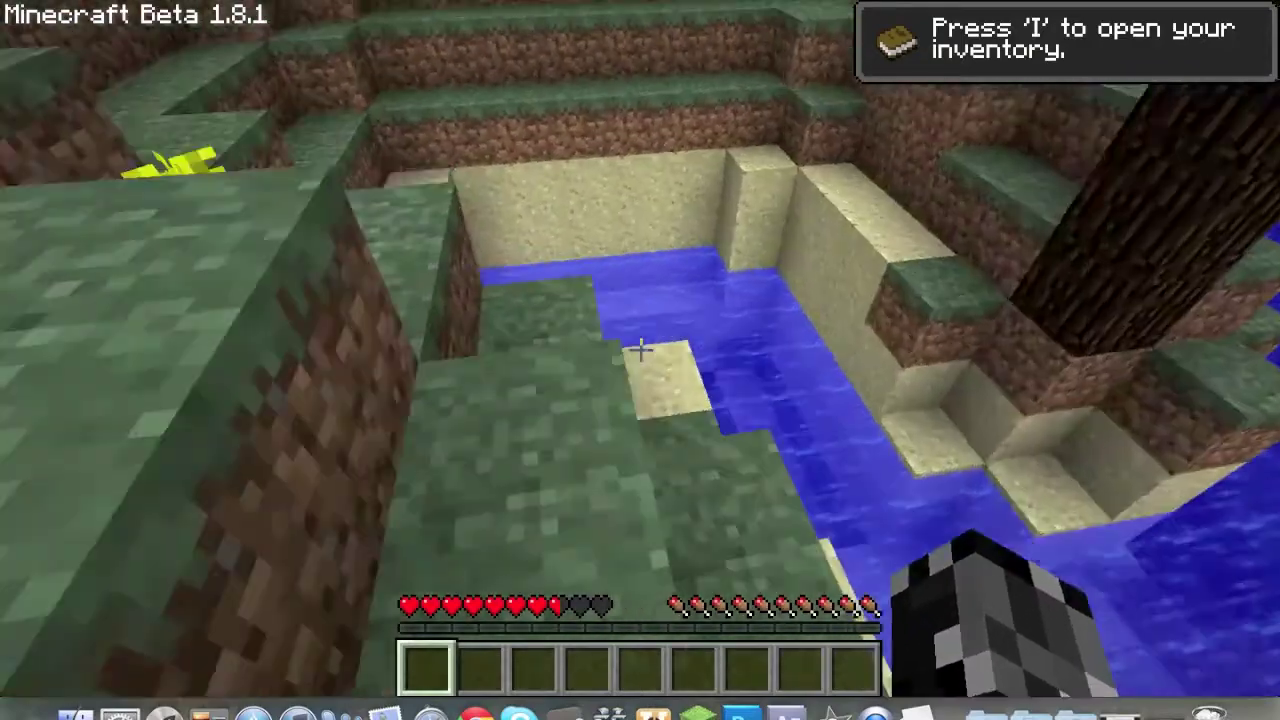
key("w")
key("space")
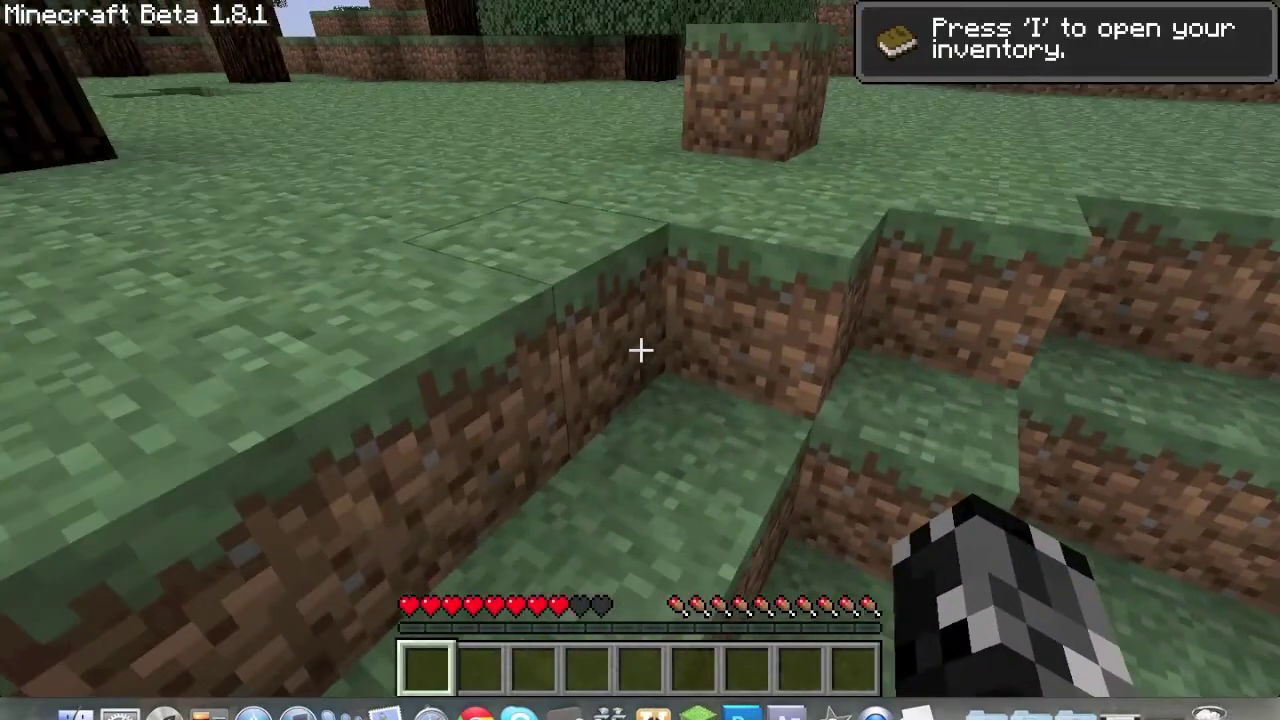
Cross the grassy field, kill the cow, then back away for a wider view.
key("w")
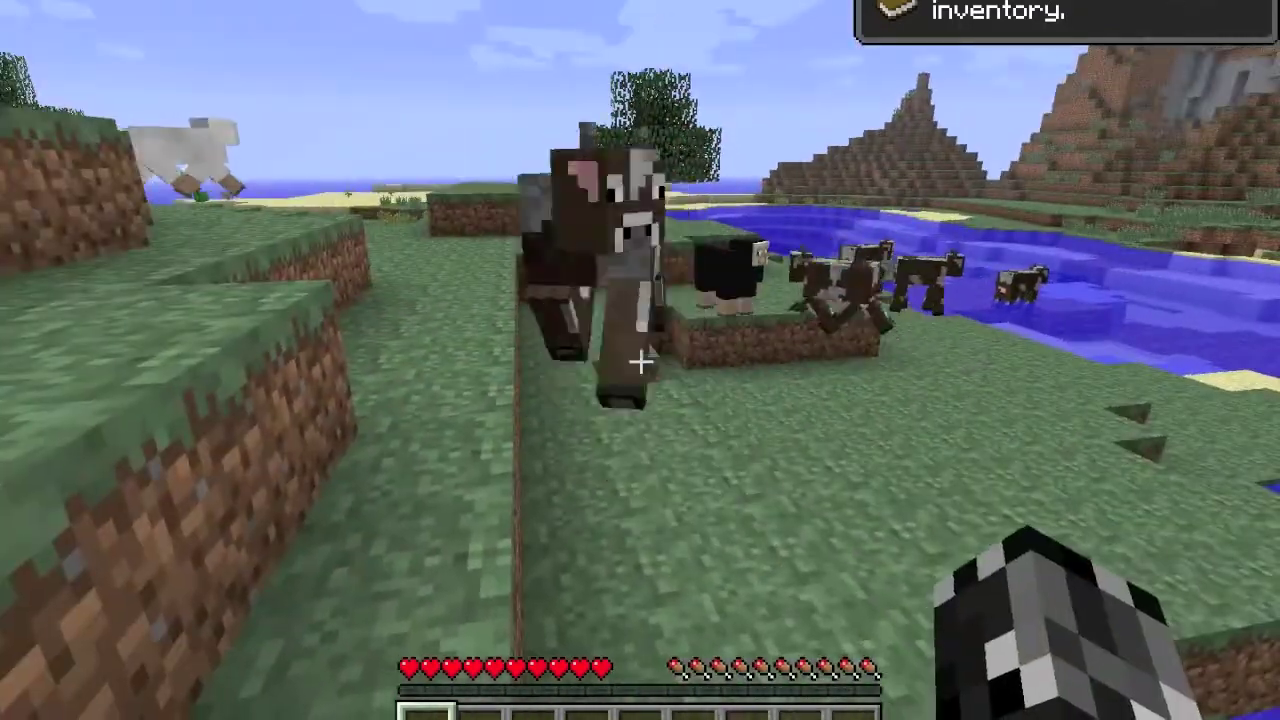
left_click(640, 362)
key("s")
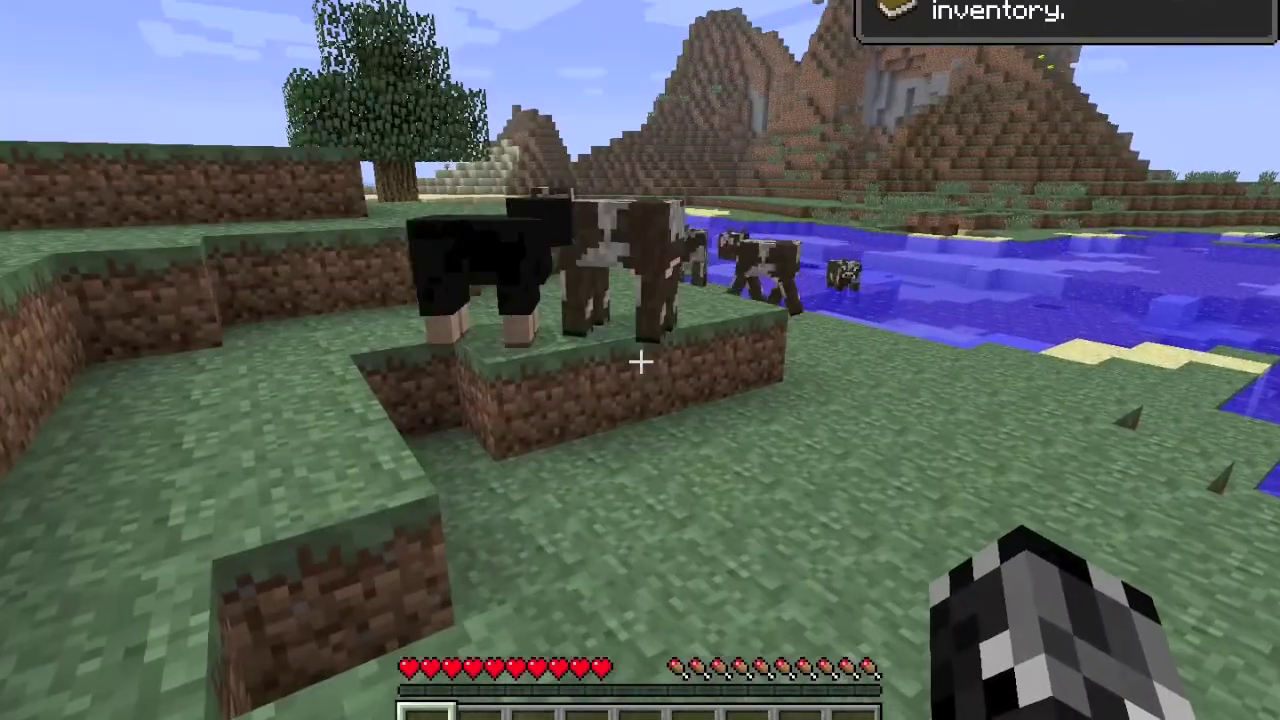